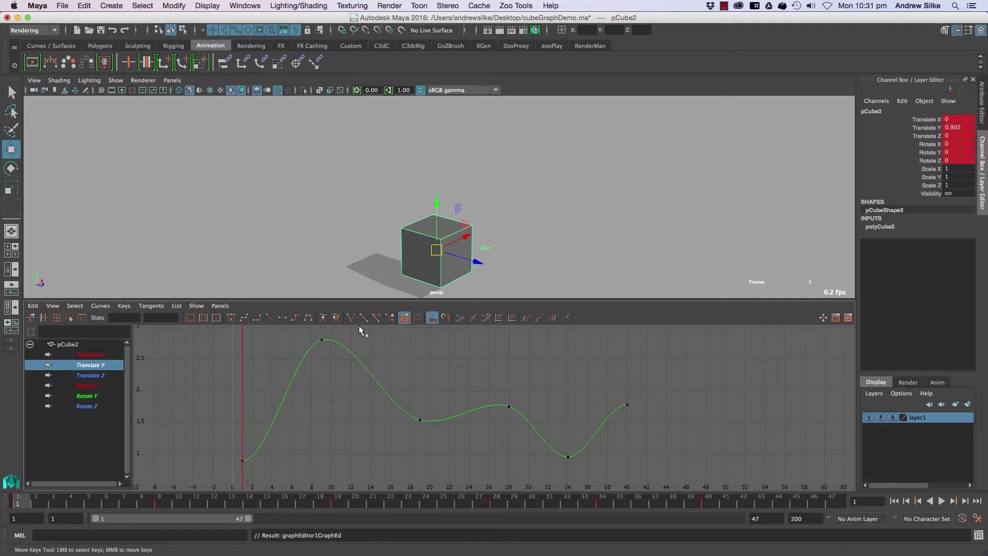
Select the peak key at frame 9 on the Translate Y curve and break its tangents.
left_click_drag(361, 340, 355, 385)
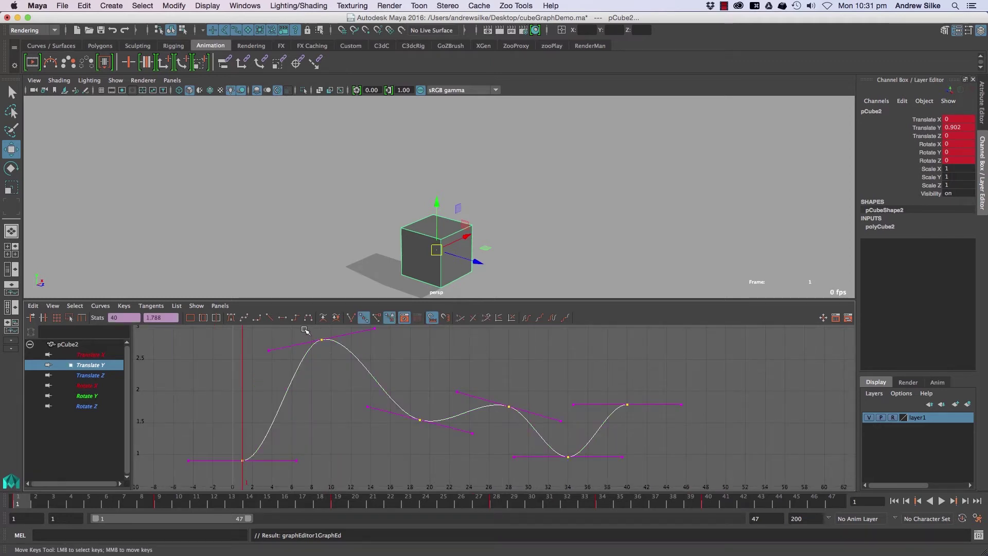
left_click_drag(304, 330, 331, 355)
middle_click_drag(341, 341, 348, 351, "alt")
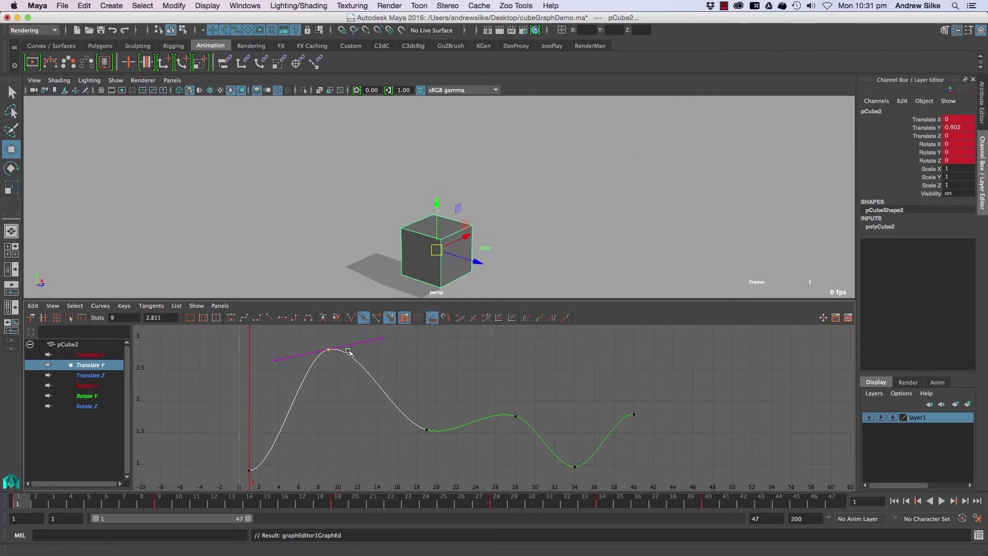
left_click(351, 317)
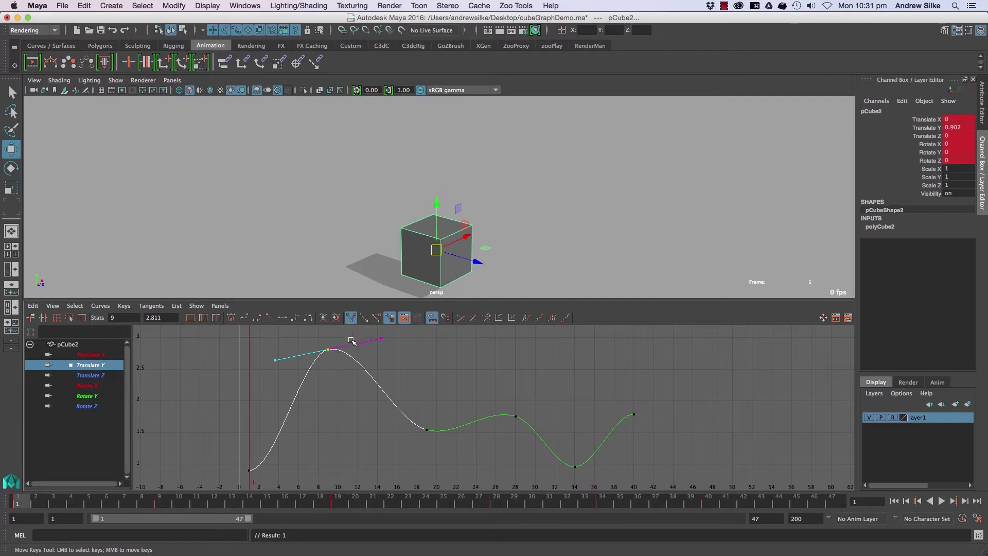
Steepen the frame 9 key's incoming tangent handle independently of its outgoing handle.
left_click_drag(301, 433, 297, 399)
middle_click_drag(286, 341, 331, 396)
middle_click_drag(374, 350, 315, 401)
left_click_drag(324, 406, 321, 406)
middle_click_drag(321, 406, 320, 408)
left_click_drag(354, 395, 338, 407)
middle_click_drag(338, 407, 414, 323)
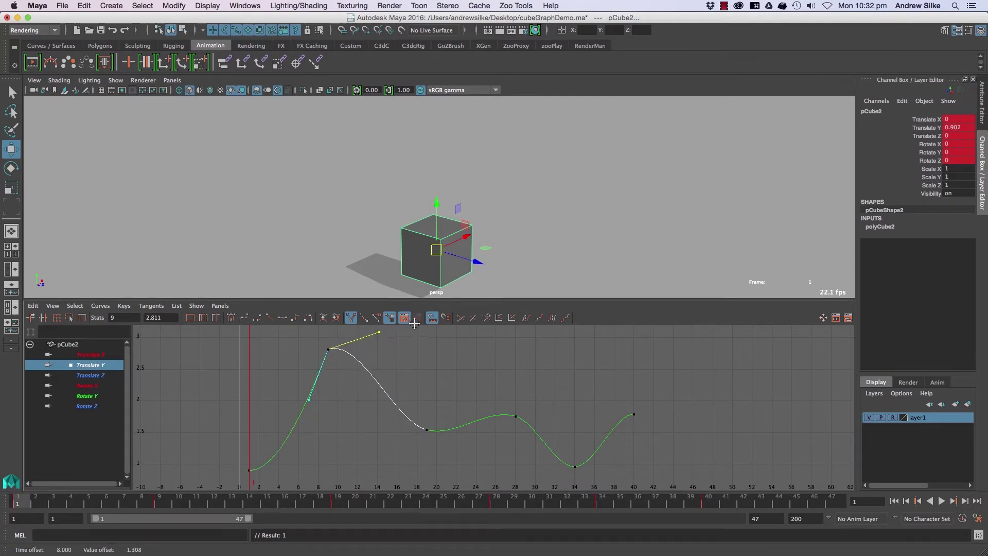
Unify the frame 9 key's tangents and try rotating both handles together from the outgoing side.
left_click(363, 318)
middle_click_drag(380, 333, 389, 355)
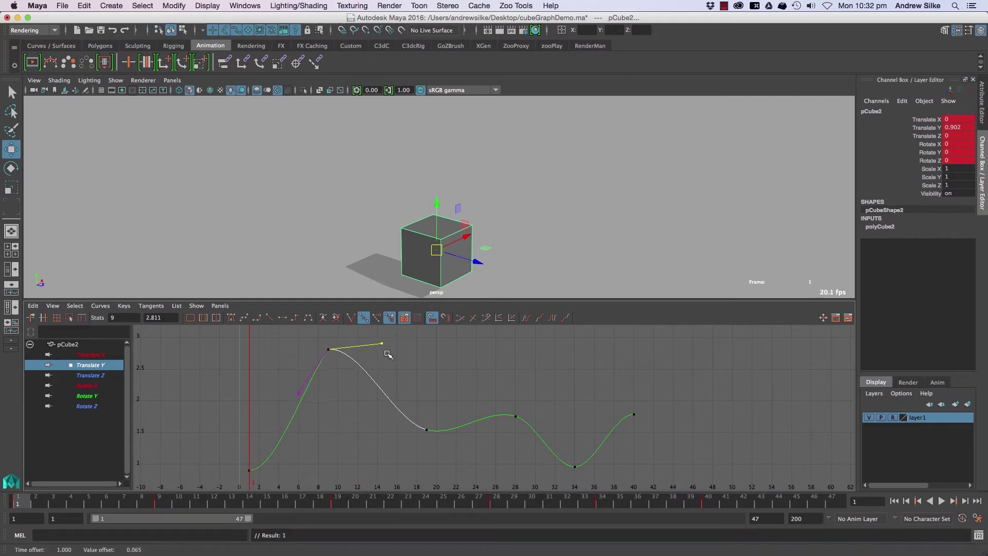
key("super+z")
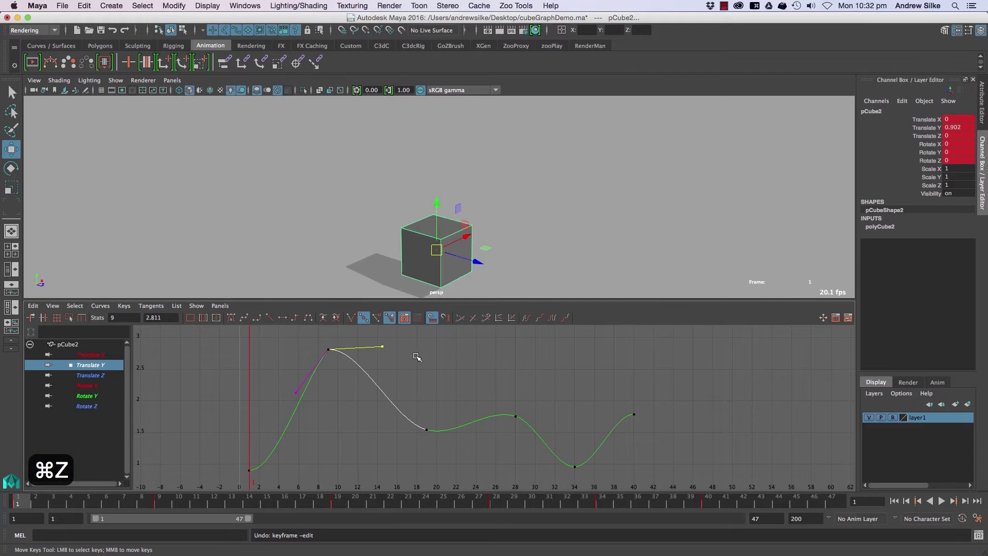
Readjust the frame 9 key to a steep incoming and flat outgoing tangent, and unify the handles again.
left_click(243, 319)
left_click_drag(359, 366, 303, 362)
left_click(353, 338)
left_click_drag(391, 330, 372, 341)
middle_click_drag(372, 341, 410, 357)
key("z")
left_click(351, 318)
left_click(364, 318)
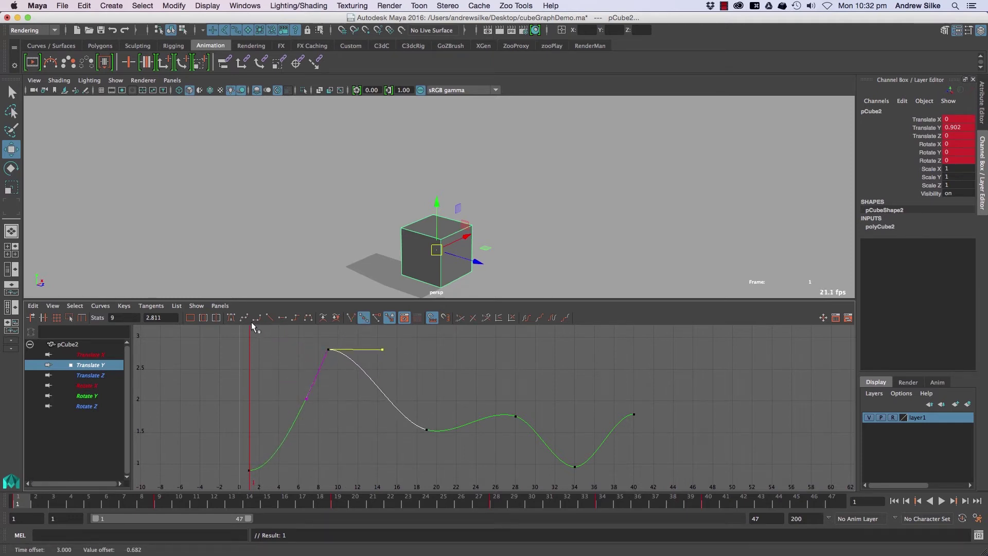
Reset the frame 9 key to spline tangents and clear the selection.
left_click_drag(307, 336, 354, 359)
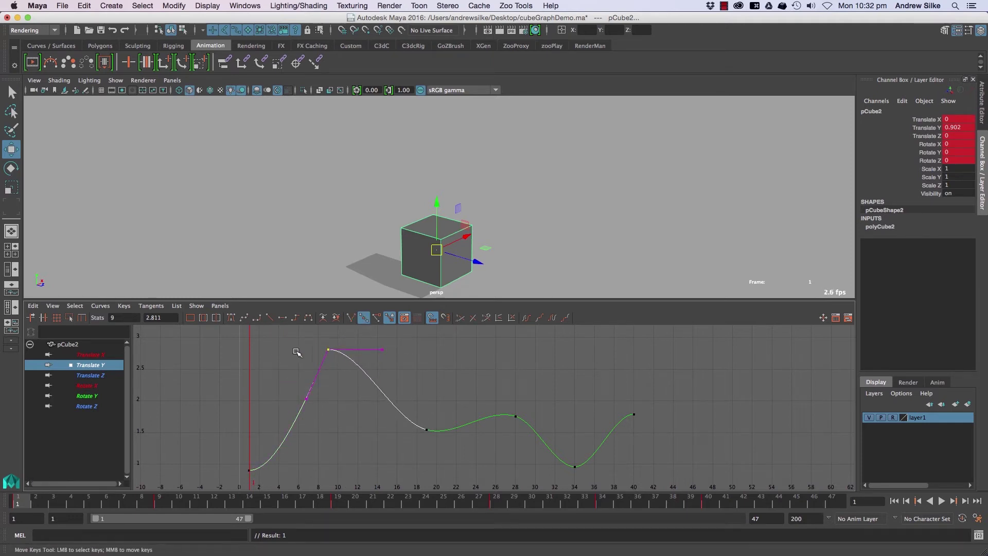
left_click(245, 318)
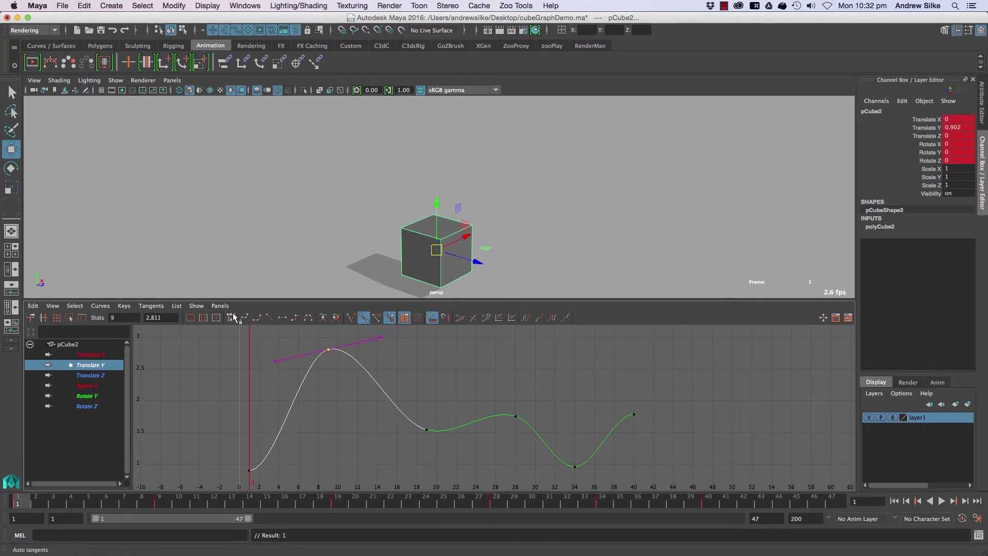
left_click(410, 354)
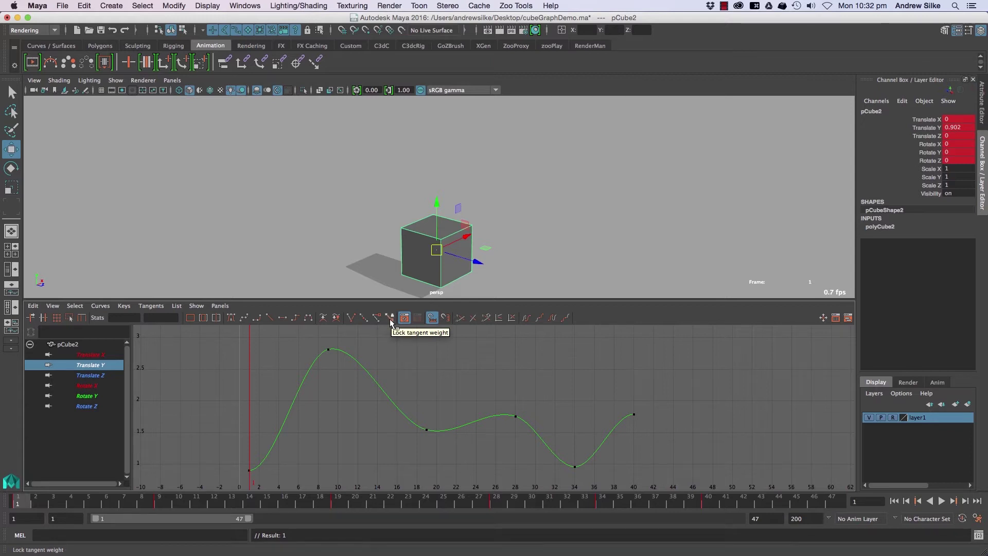
Try to free the tangent weight of the frame 9 key and read the resulting error message.
left_click(328, 350)
middle_click_drag(359, 358, 359, 363, "alt")
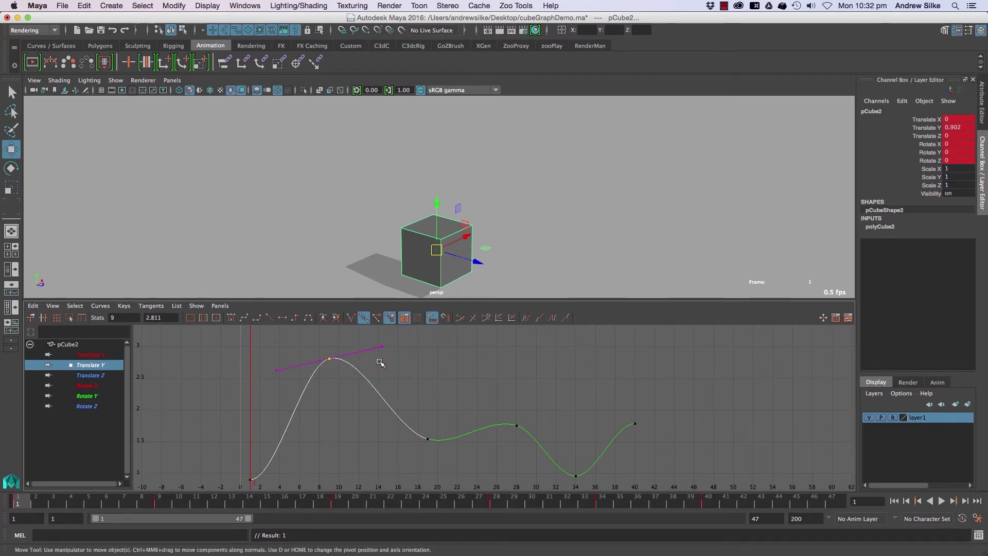
left_click(382, 346)
left_click_drag(322, 344, 352, 367)
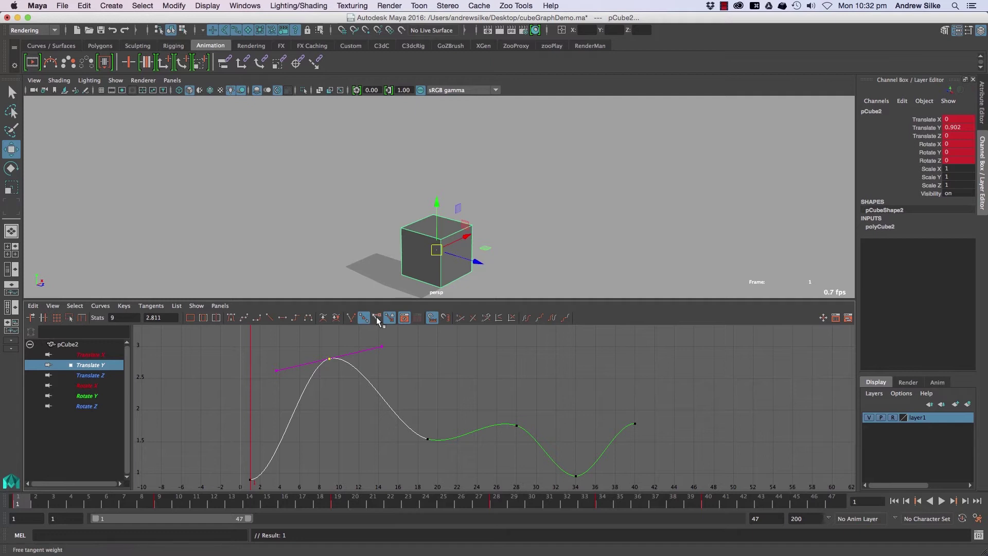
left_click(377, 317)
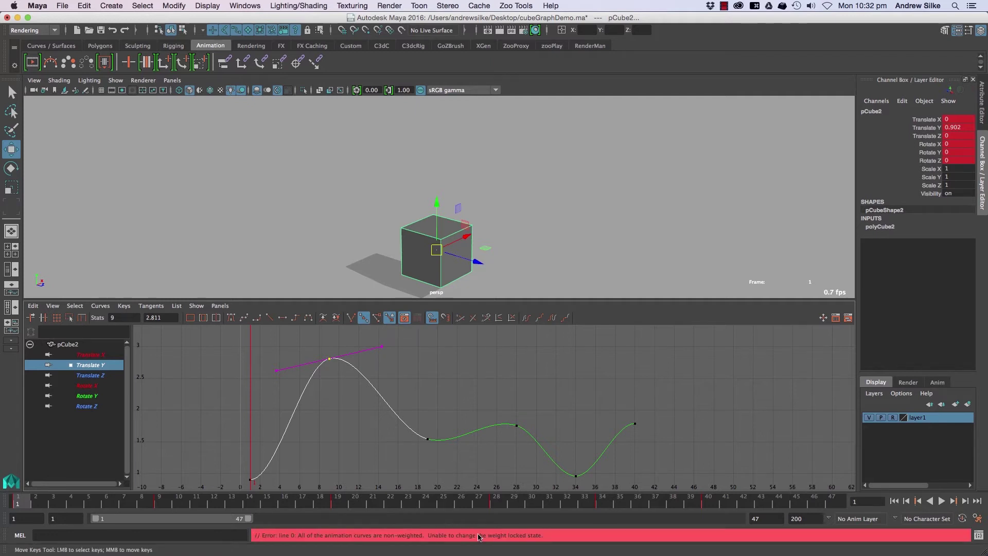
left_click_drag(298, 535, 428, 538)
left_click(431, 538)
left_click_drag(488, 538, 540, 537)
left_click(396, 382)
Select the entire Translate Y curve with all its keys.
left_click_drag(320, 341, 329, 355)
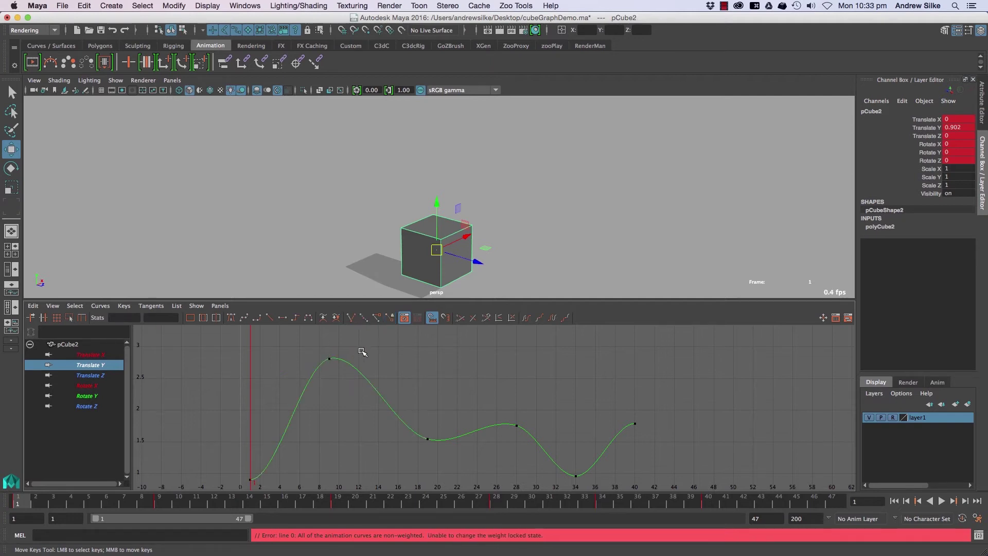
middle_click_drag(366, 375, 359, 371, "alt")
right_click_drag(358, 370, 373, 375, "alt")
middle_click_drag(374, 375, 416, 371, "alt")
right_click_drag(416, 371, 384, 376, "alt")
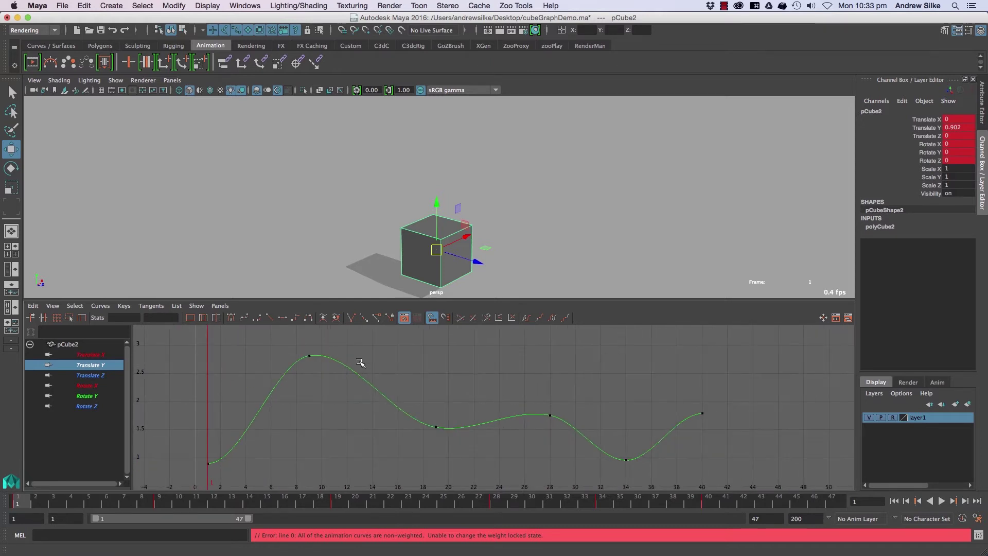
left_click(362, 366)
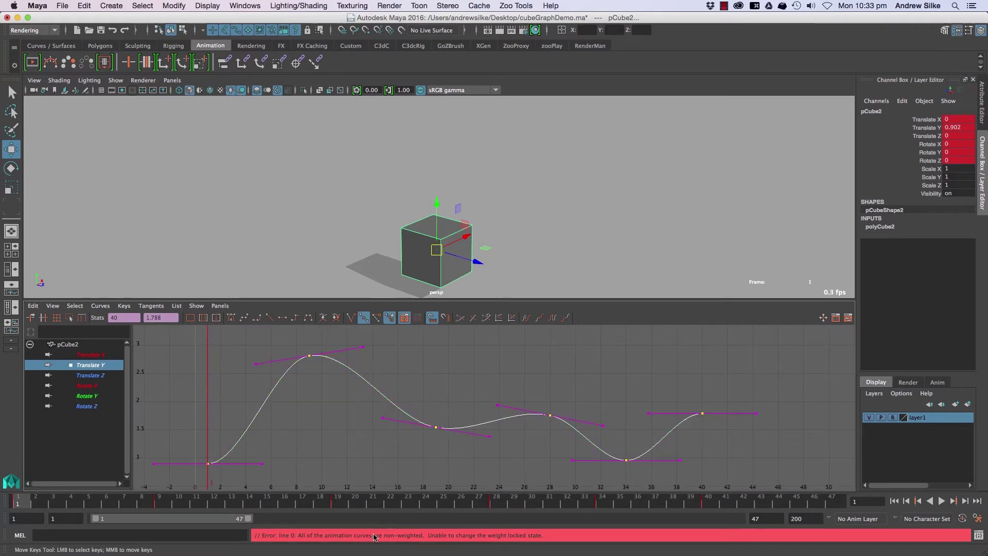
Examine the weighted tangents setting in the Animation preferences and close the preferences.
left_click(977, 518)
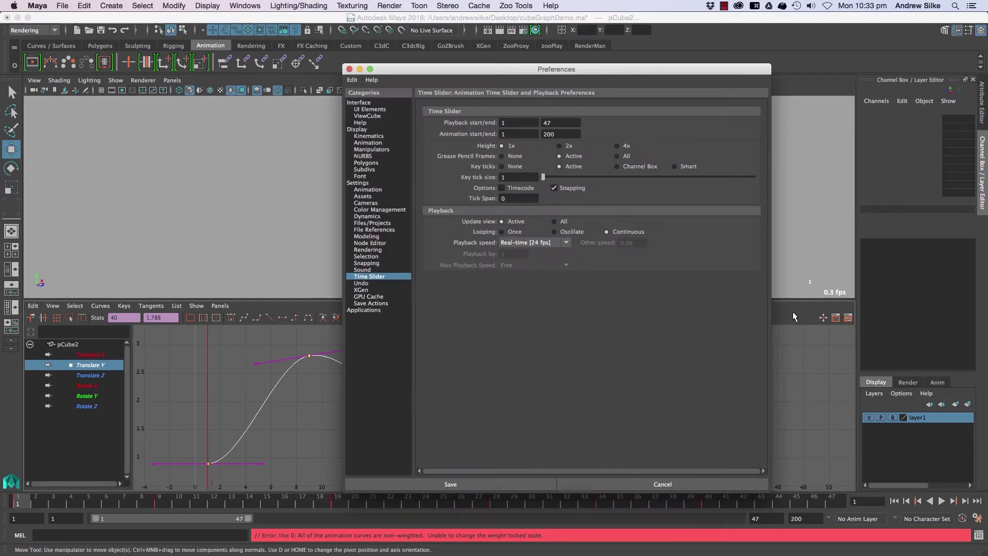
left_click(368, 189)
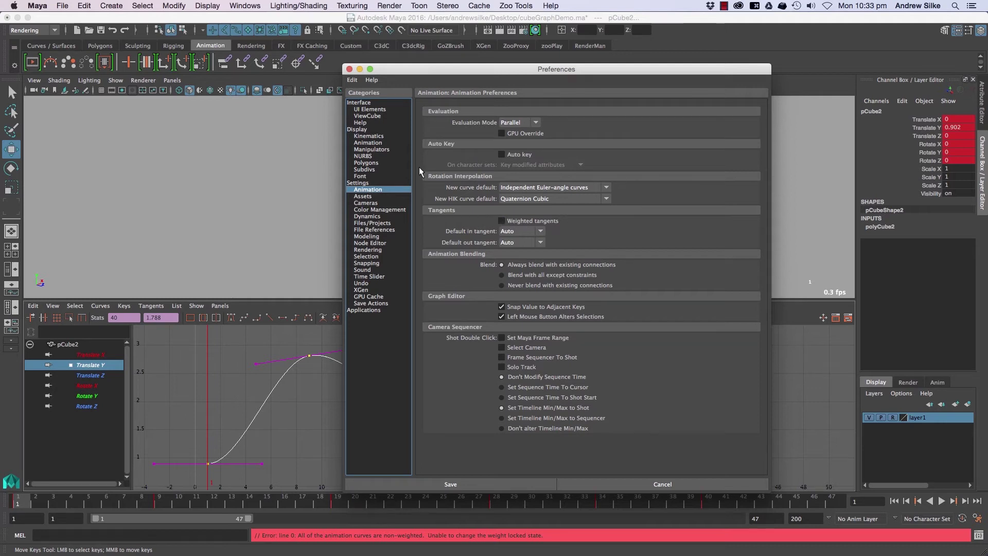
left_click(348, 69)
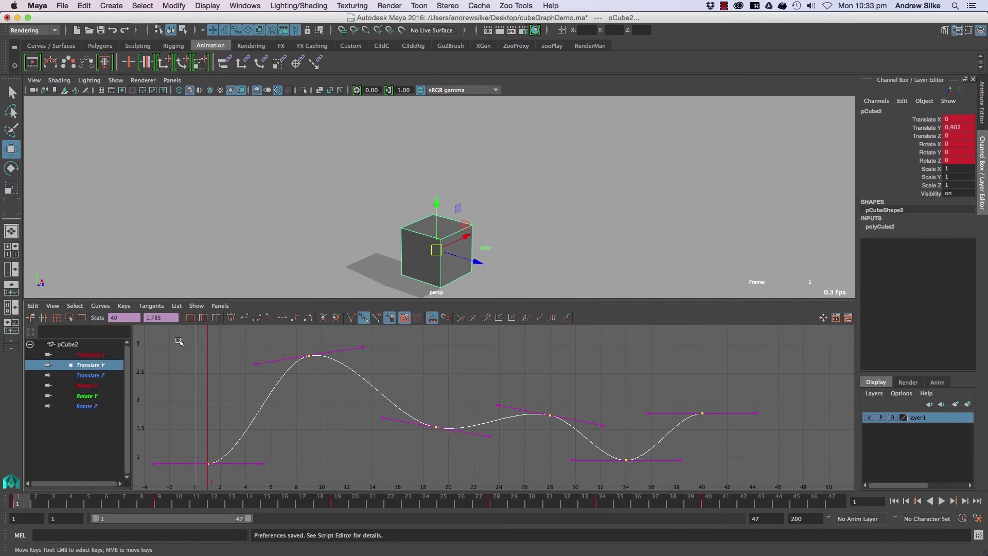
Convert the selected Translate Y curve to weighted tangents.
left_click(100, 305)
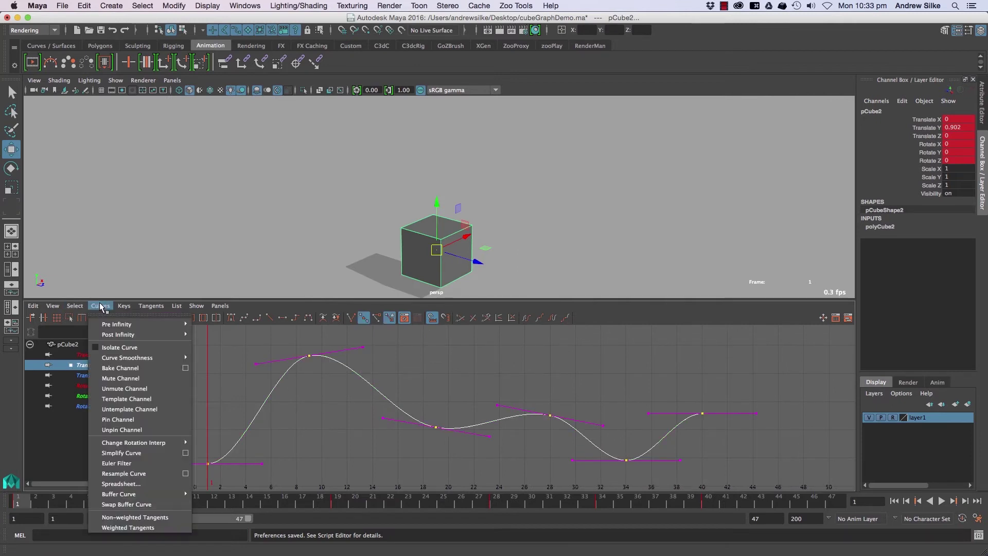
left_click(134, 527)
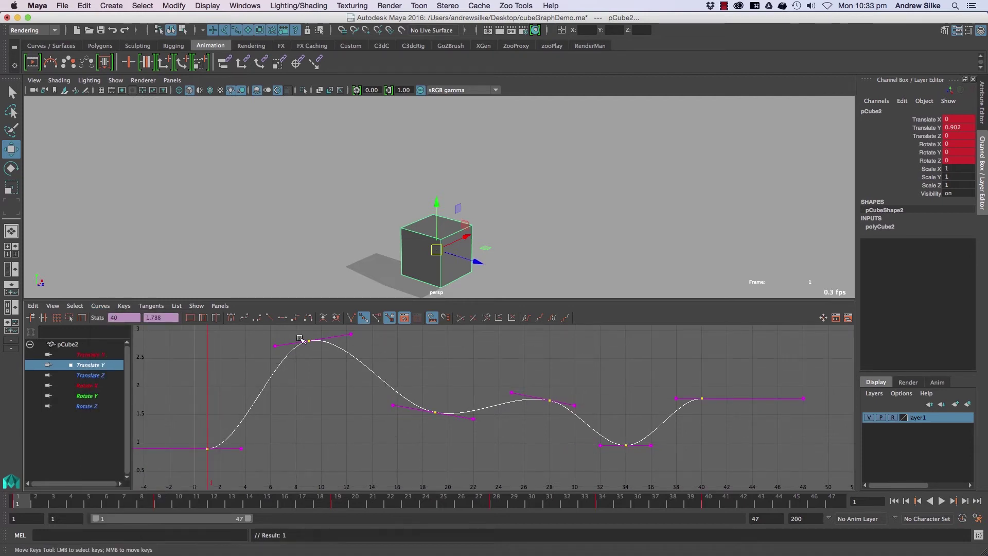
Move the frame 19 key of the weighted curve to frame 25 at value 1.68.
left_click_drag(457, 408, 425, 447)
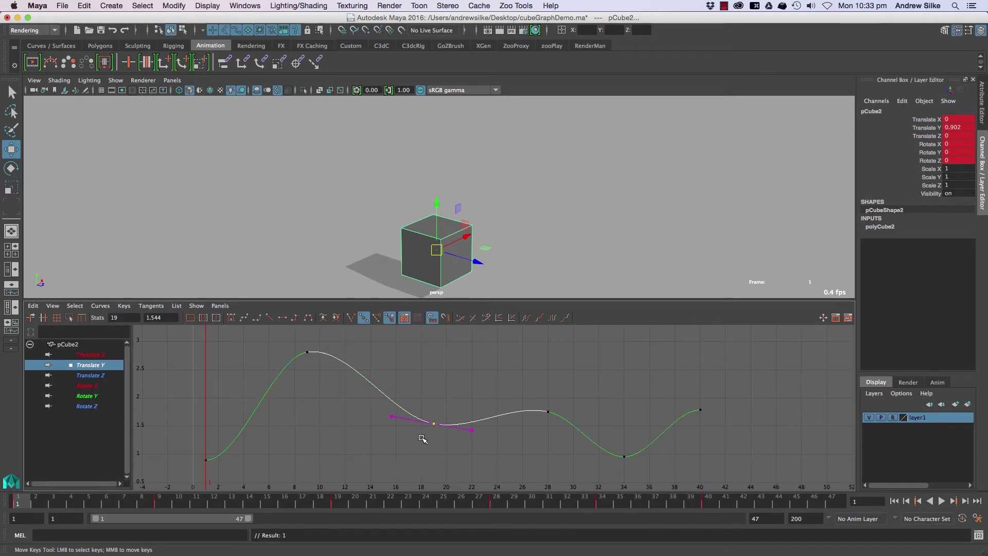
middle_click_drag(426, 448, 411, 422)
right_click_drag(412, 423, 419, 417, "alt")
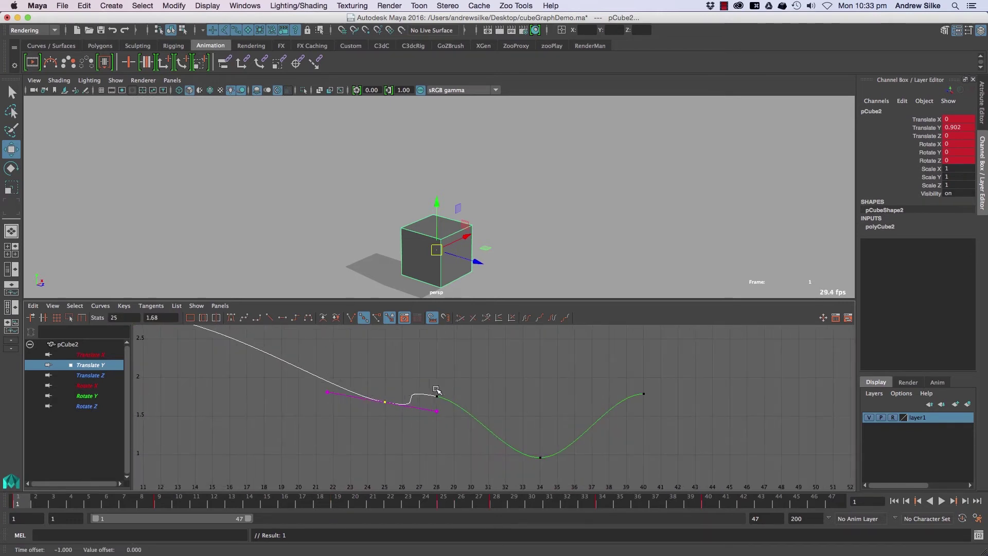
Select the whole Translate Y curve and convert it to non-weighted tangents.
key("q")
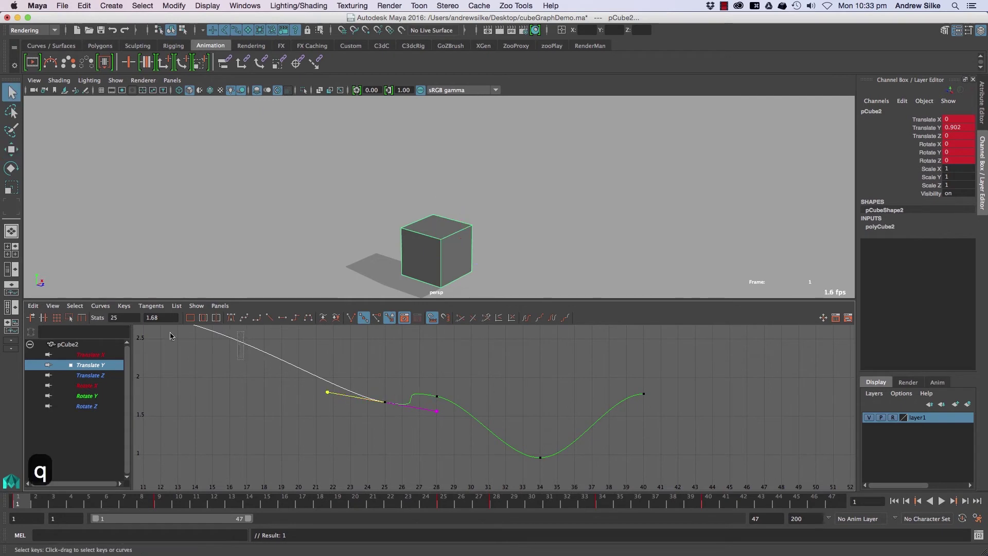
left_click(101, 306)
left_click(142, 518)
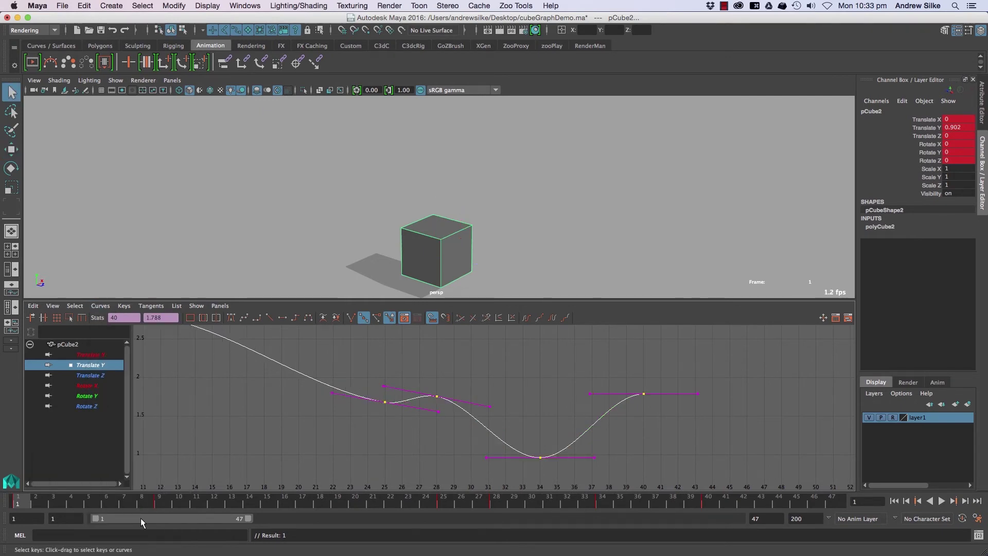
Slide the frame 25 key horizontally back to frame 19, keeping its value at 1.68.
left_click(385, 402)
key("w")
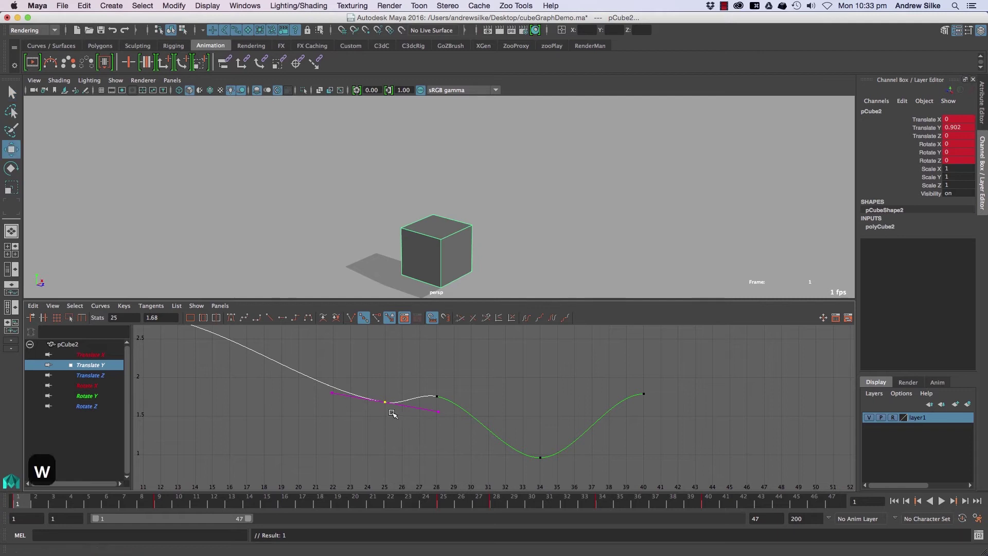
middle_click_drag(398, 413, 427, 412, "shift")
key("super+z")
key("super+z")
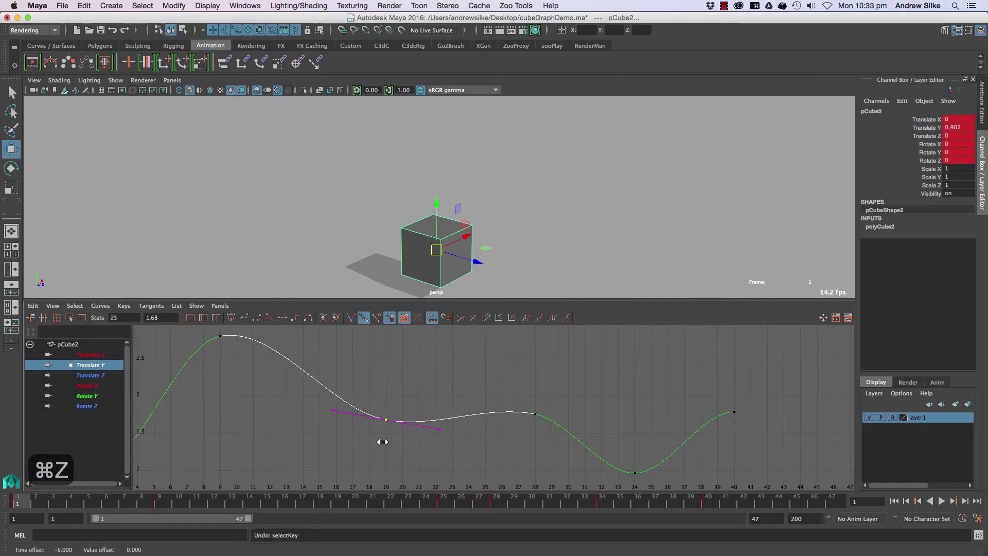
key("q")
left_click_drag(389, 376, 451, 430)
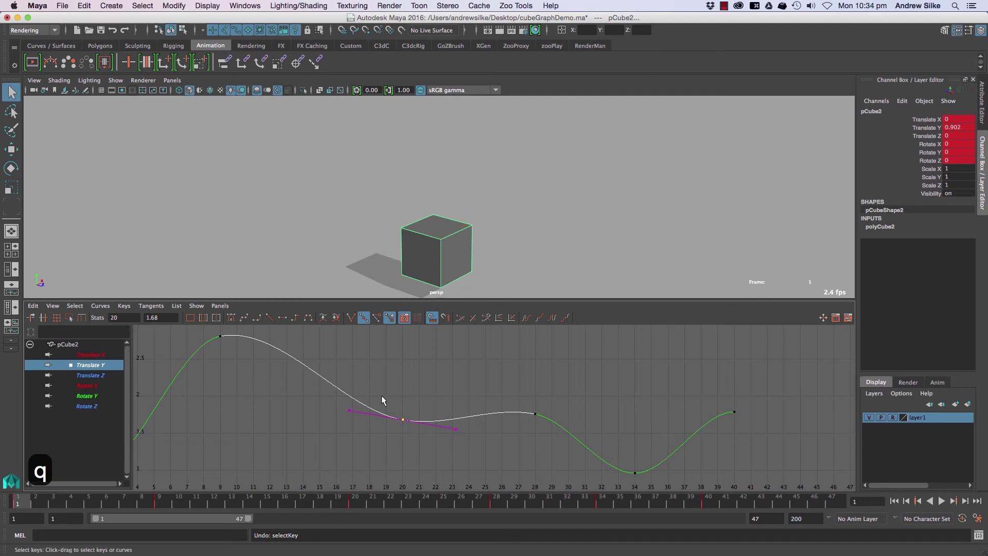
key("w")
middle_click_drag(391, 430, 333, 425, "shift")
Convert the whole Translate Y curve to weighted tangents again and frame it in the graph view.
key("q")
left_click(191, 343)
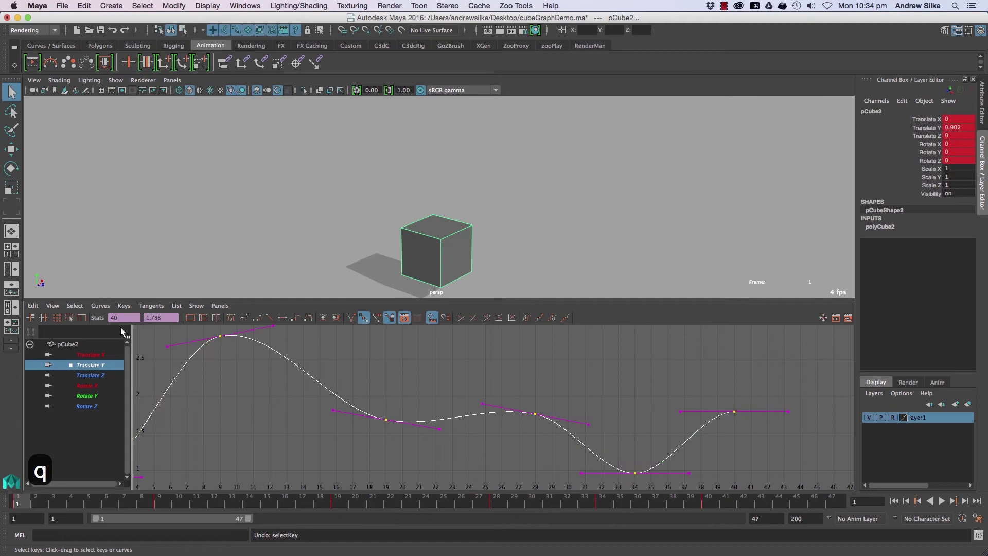
left_click(90, 306)
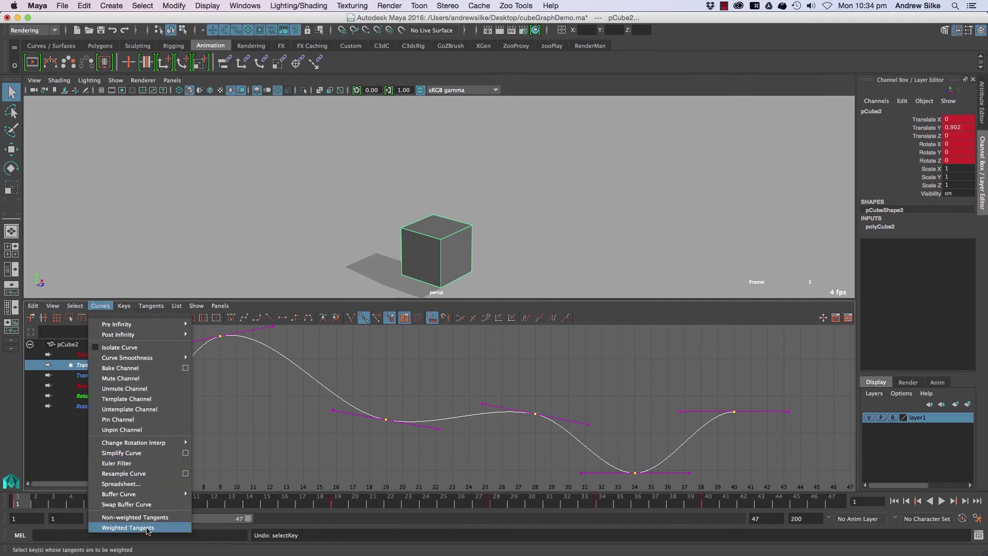
left_click(147, 527)
key("f")
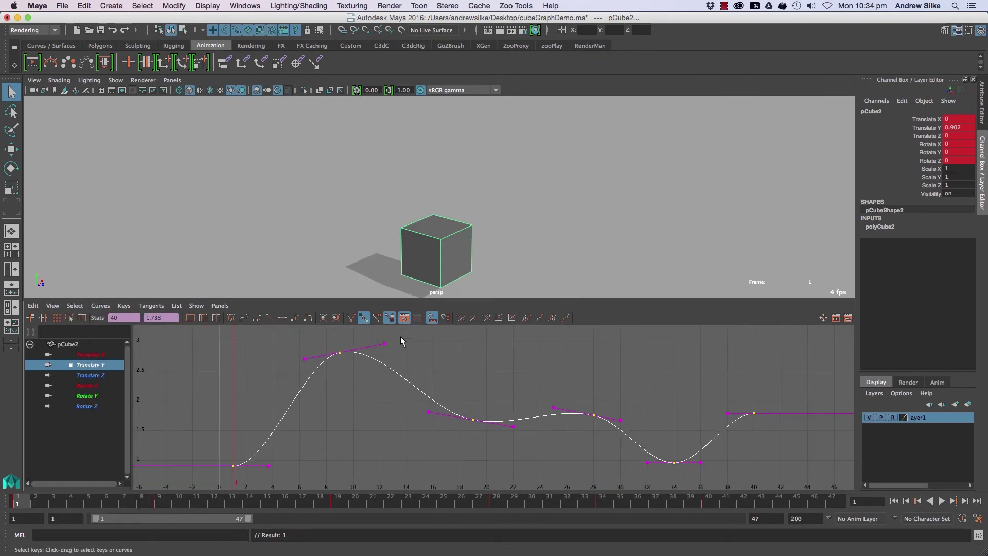
Free the tangent weight on all the curve's keys and select the frame 19 key's outgoing handle.
left_click(376, 318)
left_click_drag(504, 418, 521, 439)
key("w")
scroll(472, 431, "up", 5)
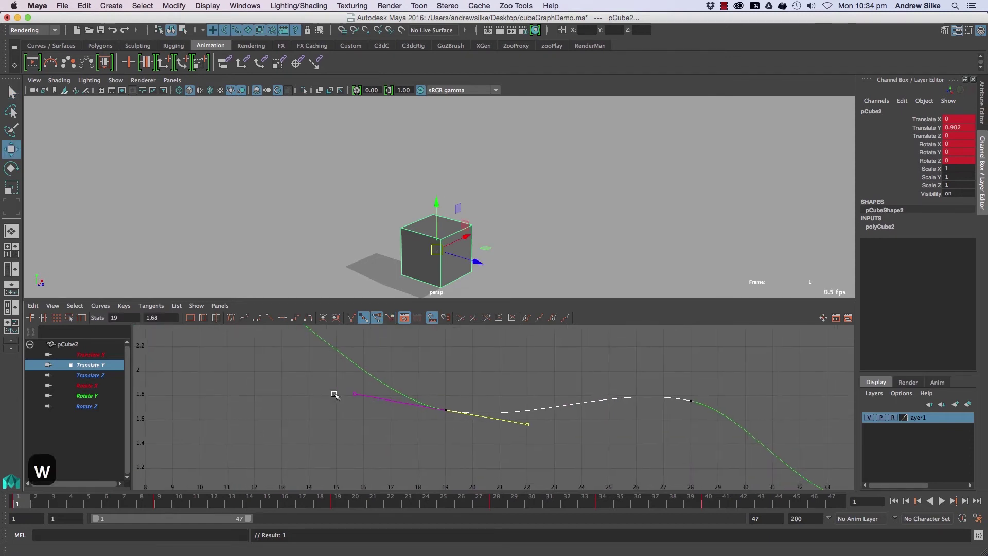
Reselect the entire Translate Y curve and switch its keys back to non-weighted tangents.
left_click_drag(304, 391, 377, 369)
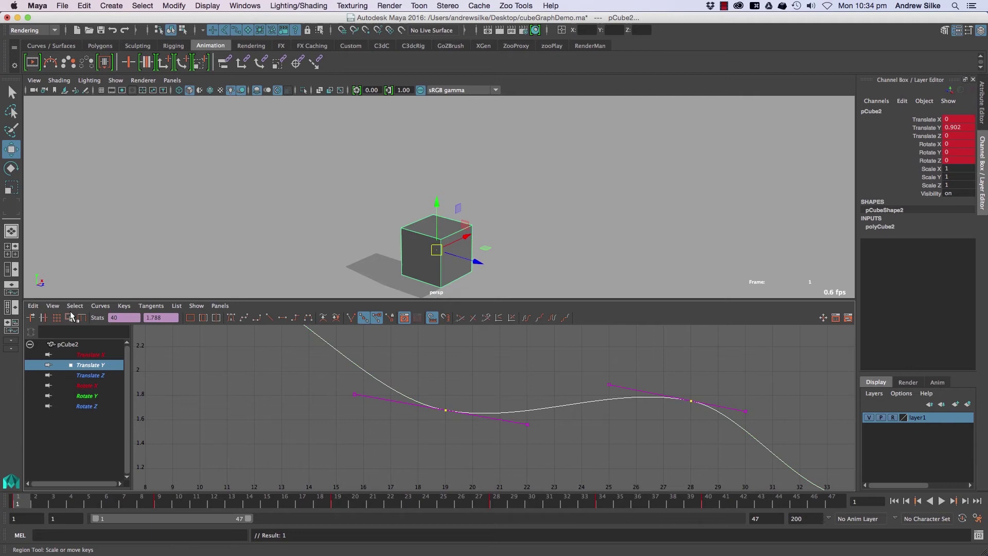
left_click(53, 307)
mouse_move(101, 307)
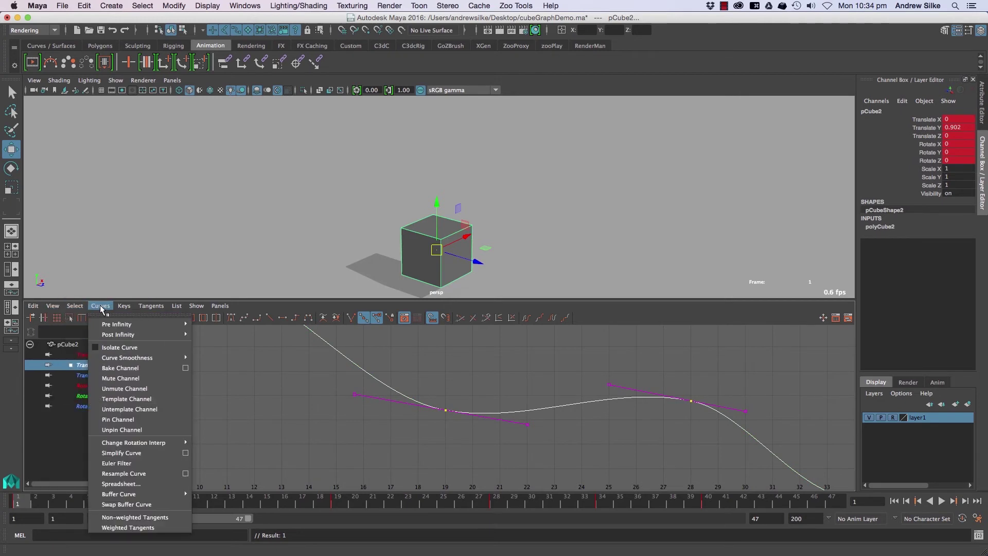
left_click(135, 518)
scroll(393, 411, "up", 2)
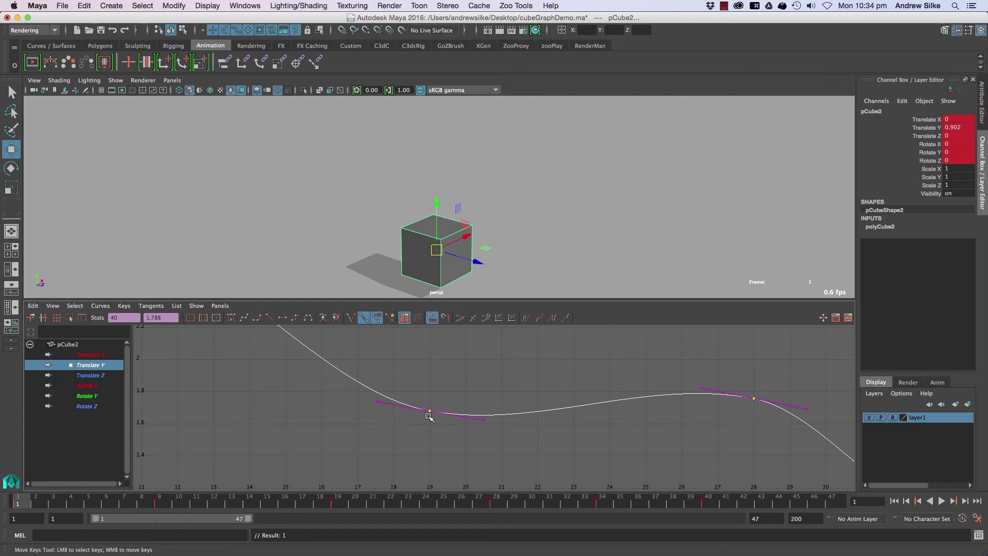
Convert the Translate Y curve back to weighted tangents and lock the tangent weight on its keys.
left_click(100, 305)
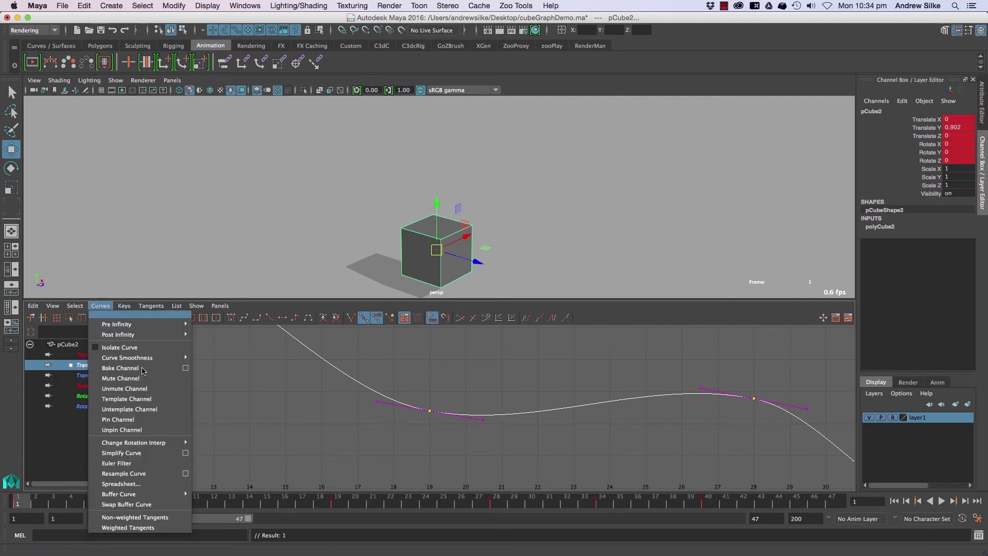
left_click(143, 527)
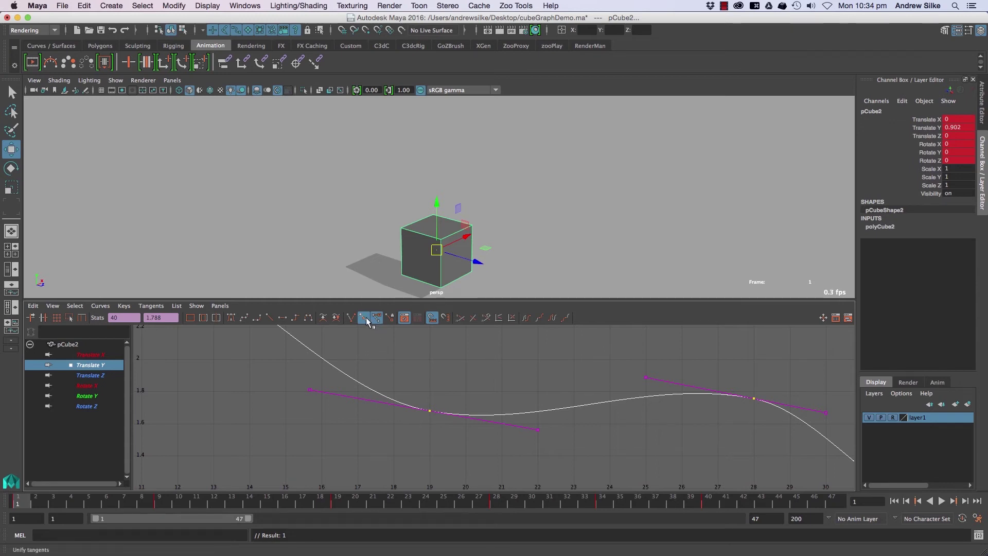
left_click(389, 318)
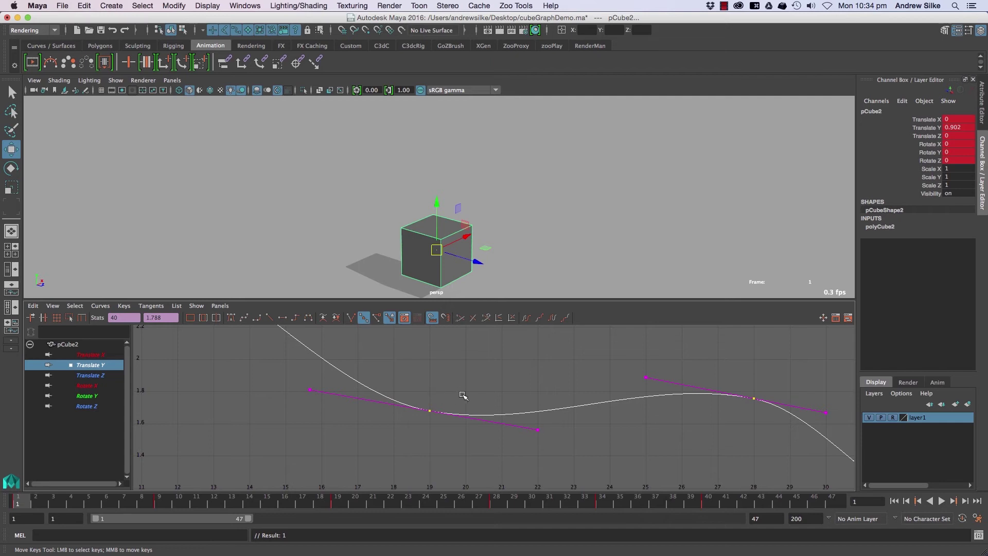
Free the tangent weight on the frame 19 key and pull its outgoing handle in closer to the key.
left_click_drag(463, 395, 411, 425)
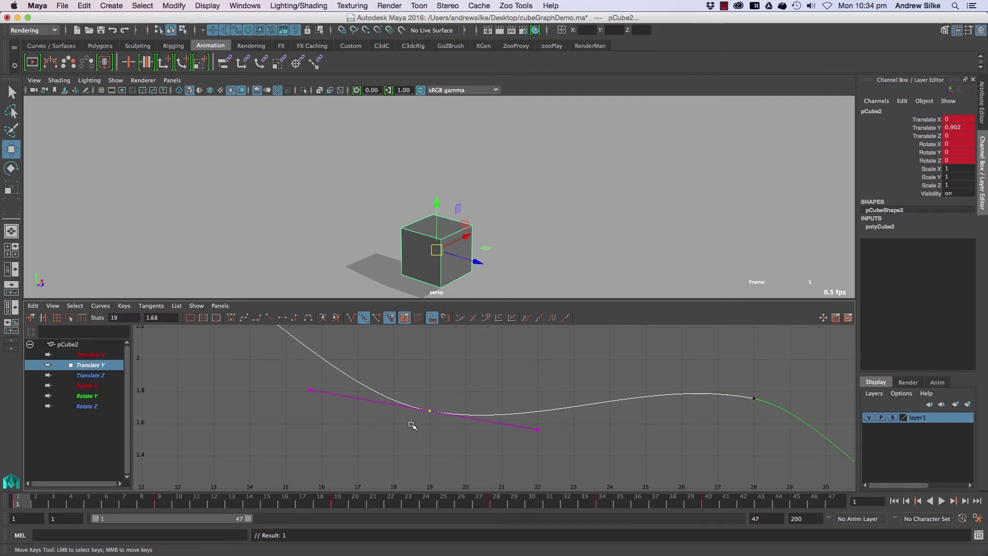
left_click(377, 319)
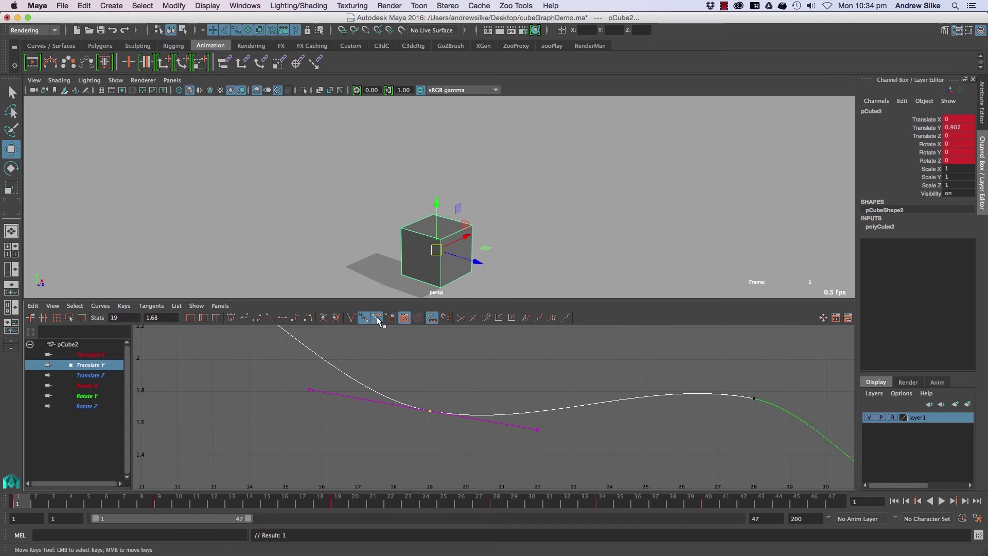
left_click(538, 433)
middle_click_drag(541, 444, 444, 422)
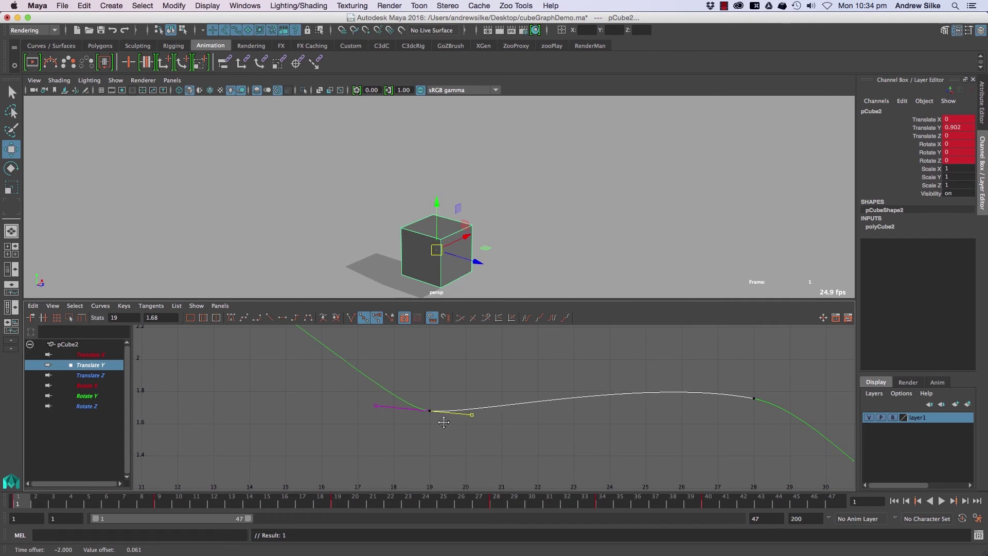
Break the frame 19 key's tangents and swing only its outgoing handle steeply downward.
right_click_drag(519, 422, 489, 422, "alt")
middle_click_drag(490, 422, 479, 433, "alt")
right_click_drag(478, 433, 508, 433, "alt")
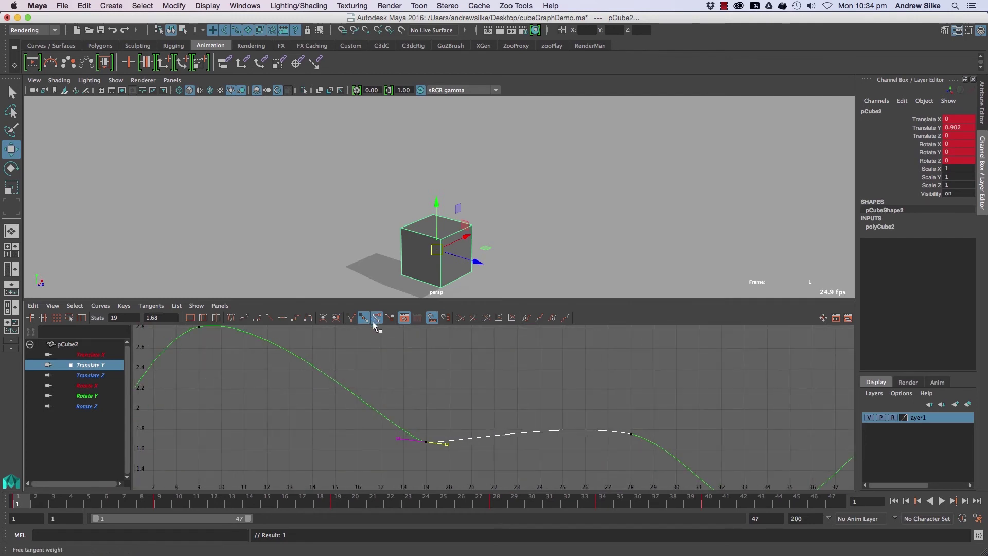
left_click(350, 317)
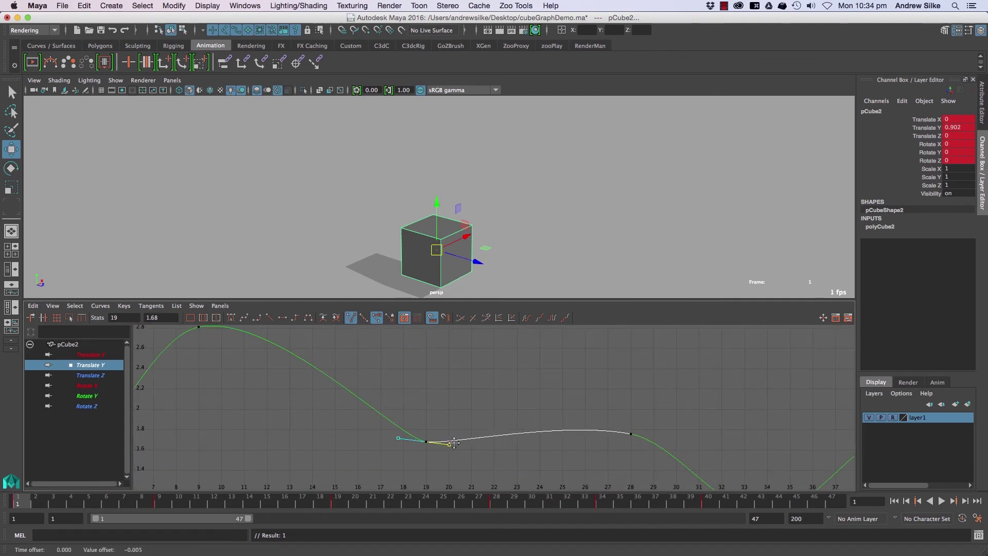
middle_click_drag(487, 433, 407, 448)
left_click_drag(418, 371, 418, 372)
key("super+z")
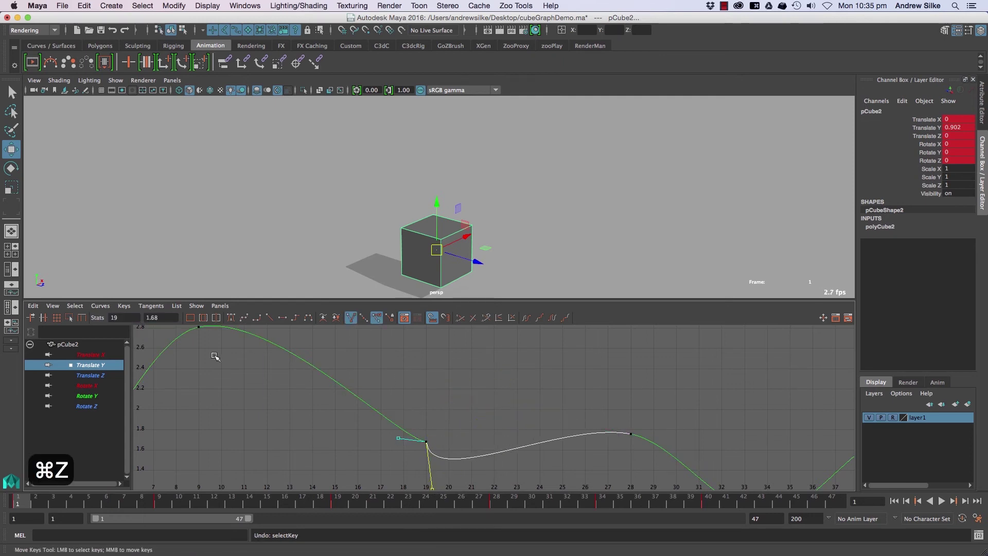
Select the frame 19 key and lock its tangent weight.
left_click(100, 306)
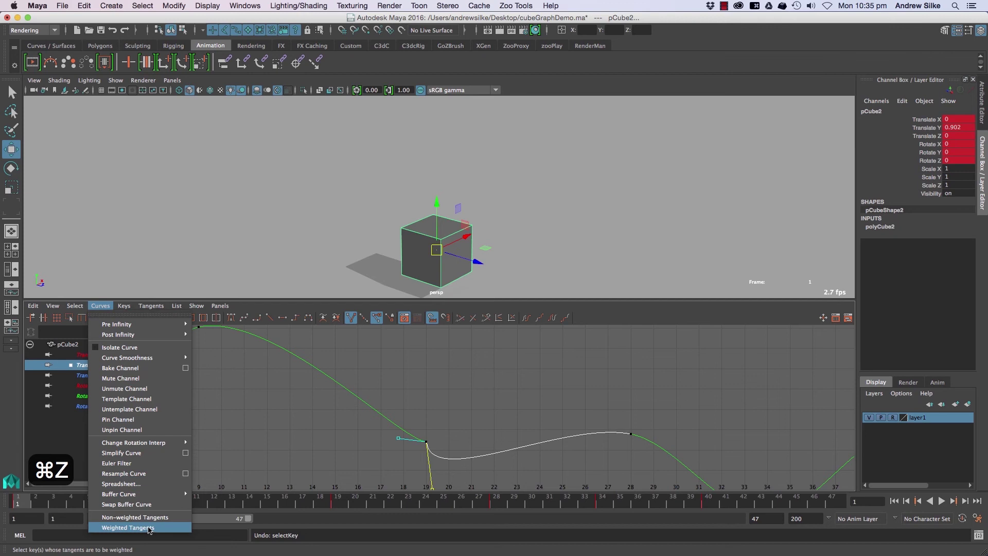
left_click(498, 404)
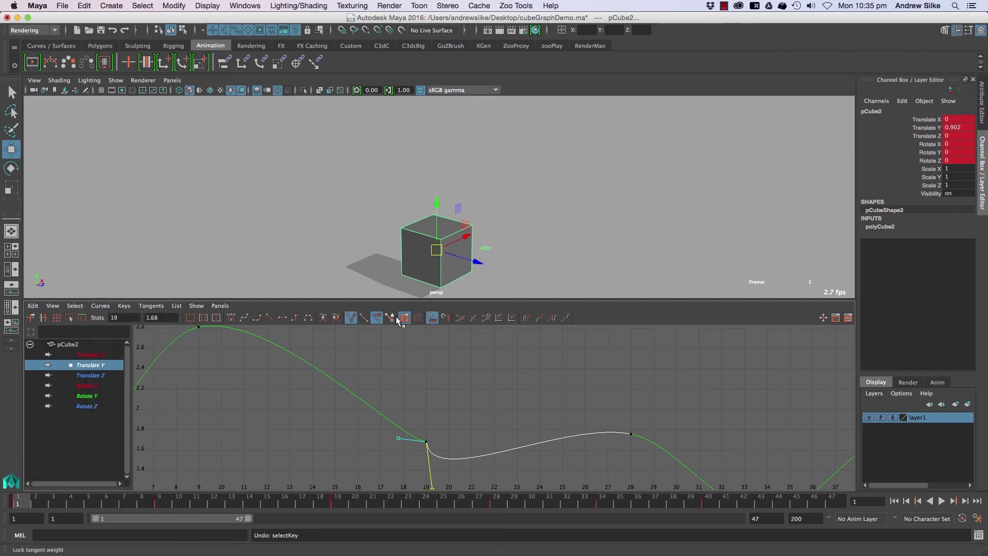
middle_click_drag(457, 409, 465, 374, "alt")
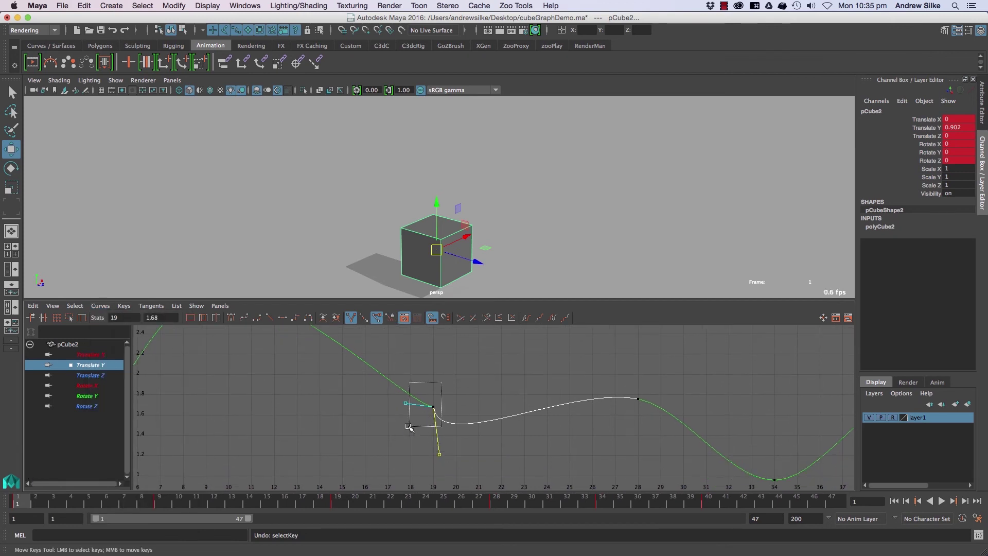
key("super+z")
left_click(390, 318)
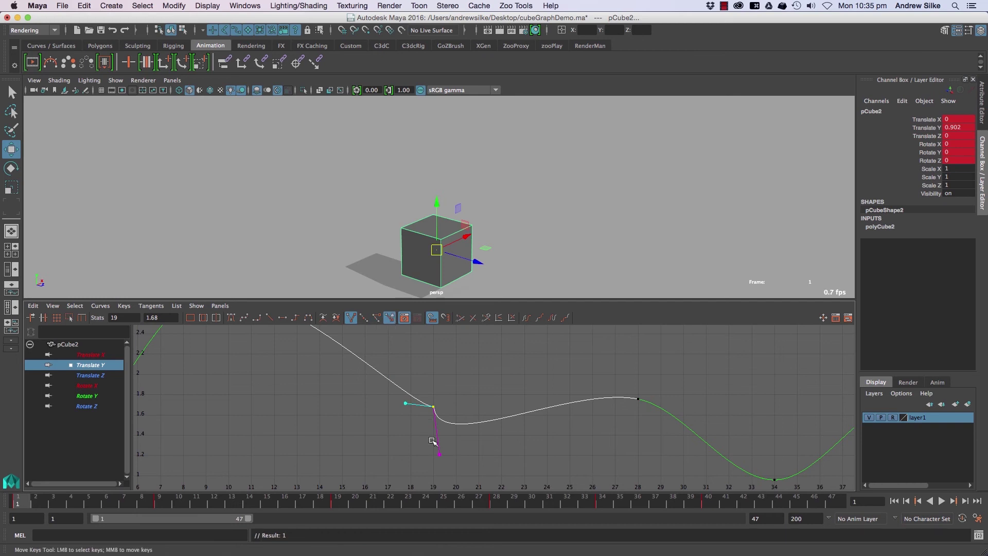
Unify the frame 19 key's tangents and undo the trial move of its outgoing handle.
left_click(457, 409)
left_click_drag(414, 420, 446, 395)
left_click_drag(432, 449, 451, 464)
mouse_move(476, 461)
middle_mouse_down()
mouse_move(511, 468)
mouse_move(494, 465)
middle_mouse_up()
left_click(364, 317)
key("super+z")
key("super+z")
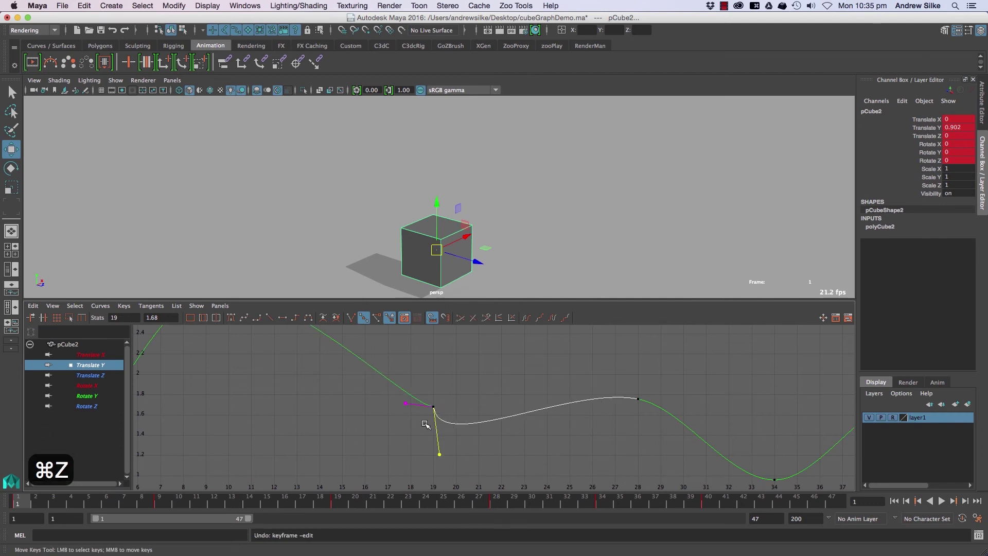
Reset both handles of the frame 19 key to spline tangents.
left_click(244, 318)
left_click_drag(402, 379, 412, 428)
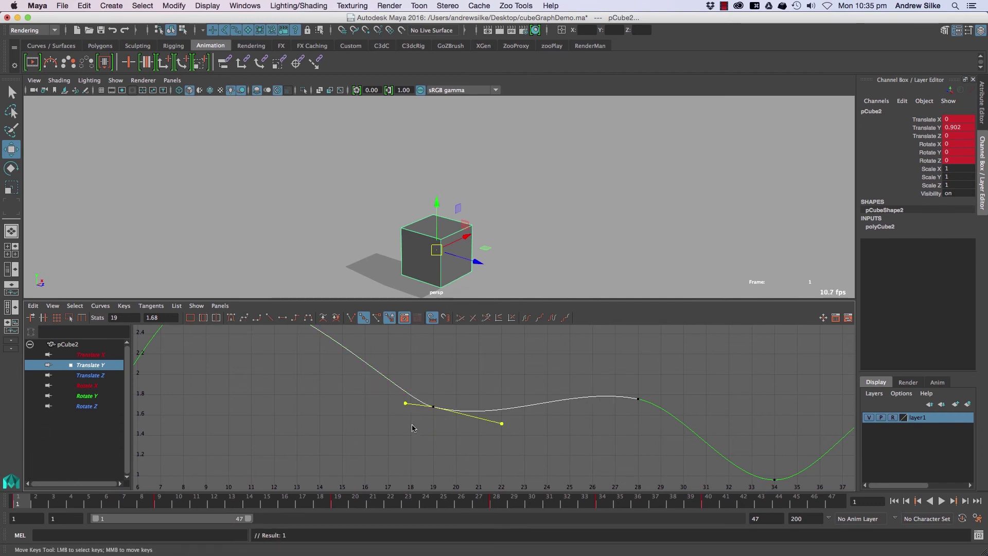
left_click(242, 317)
left_click(419, 377)
left_click_drag(420, 377, 445, 424)
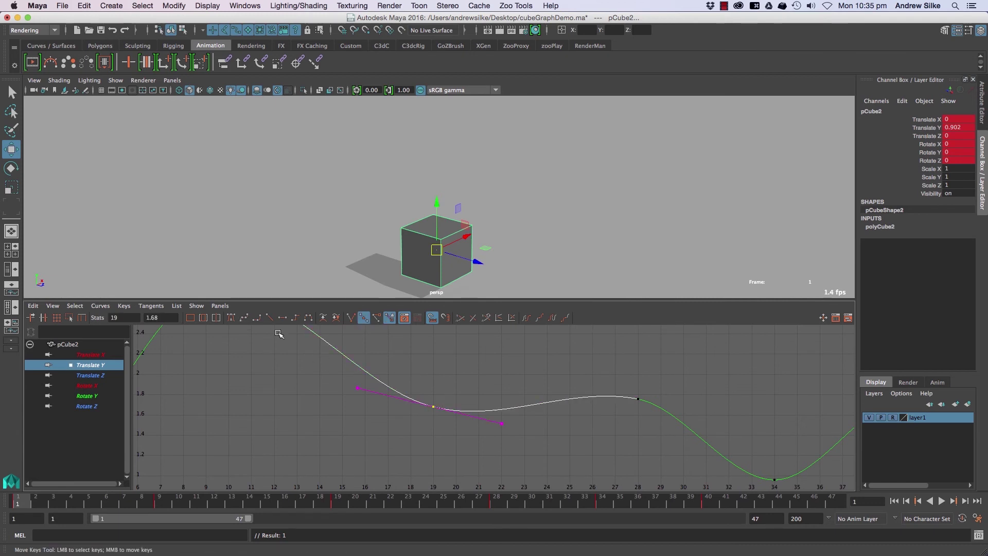
left_click(246, 318)
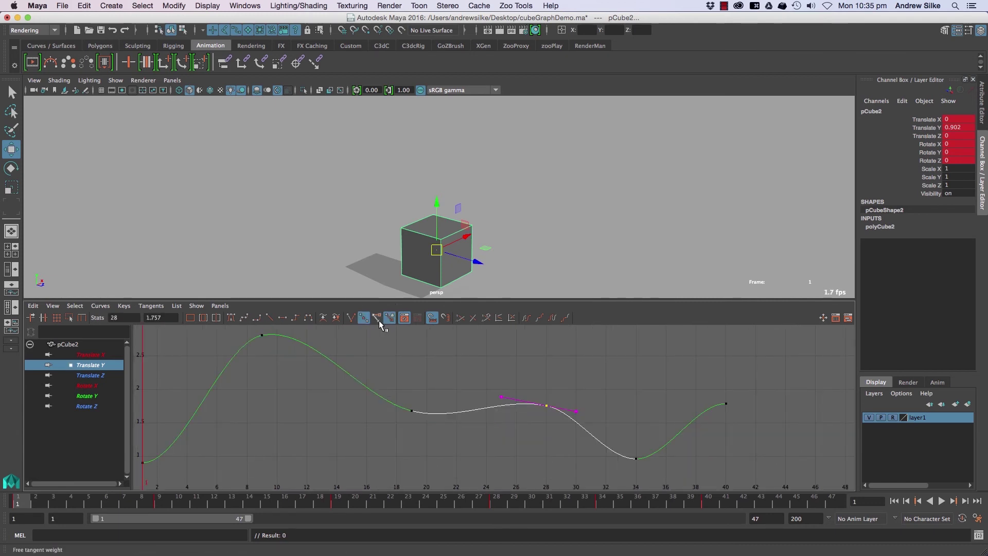
Free the tangent weight on the frame 28 key and tilt its unified tangents using the outgoing handle.
left_click(377, 318)
left_click_drag(587, 428, 588, 429)
left_click_drag(535, 393, 589, 420)
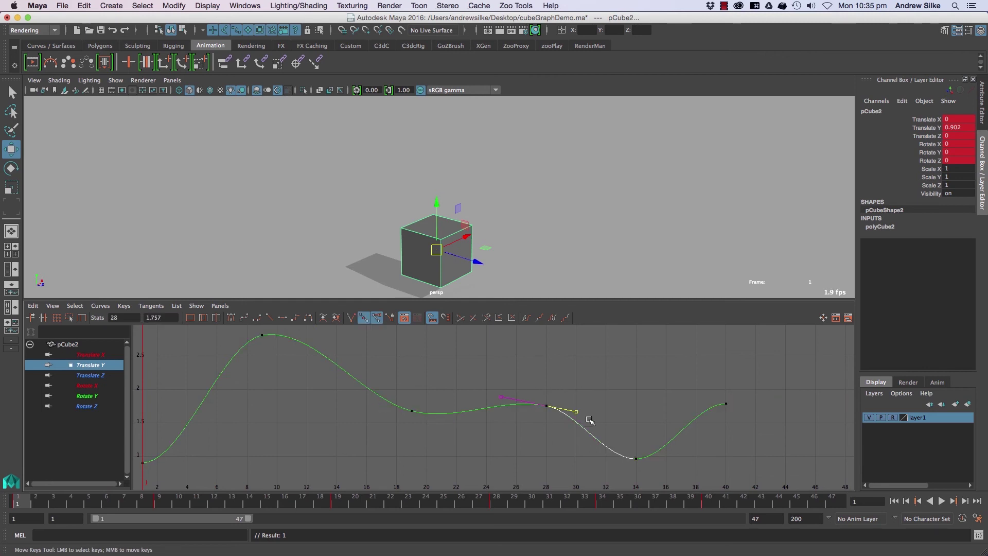
middle_click_drag(589, 420, 566, 380)
Break the frame 28 key's tangents, then shorten its outgoing handle and lengthen its incoming handle.
left_click(351, 317)
key("super+z")
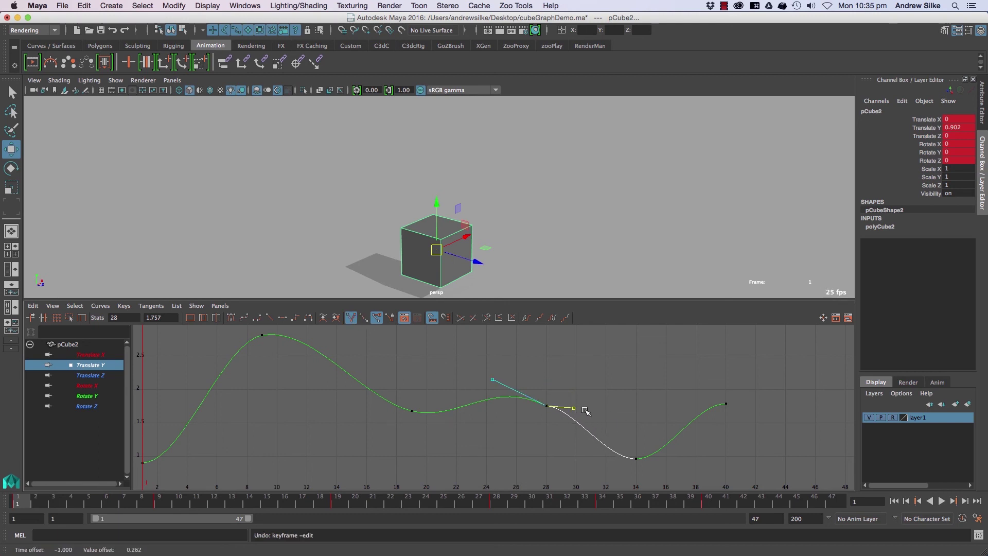
mouse_move(589, 428)
middle_mouse_down("shift")
mouse_move(640, 448)
mouse_move(586, 429)
middle_mouse_up("shift")
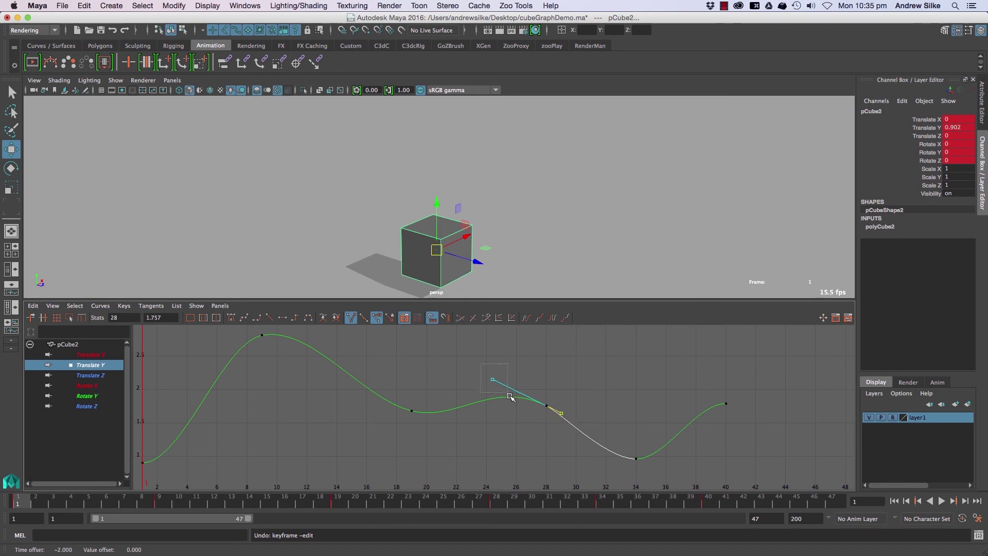
left_click_drag(510, 395, 511, 398)
middle_click_drag(514, 400, 488, 389, "shift")
Lock the weight and unify the tangents of the frame 28 key, then swing its incoming handle below the key.
left_click_drag(530, 385, 553, 419)
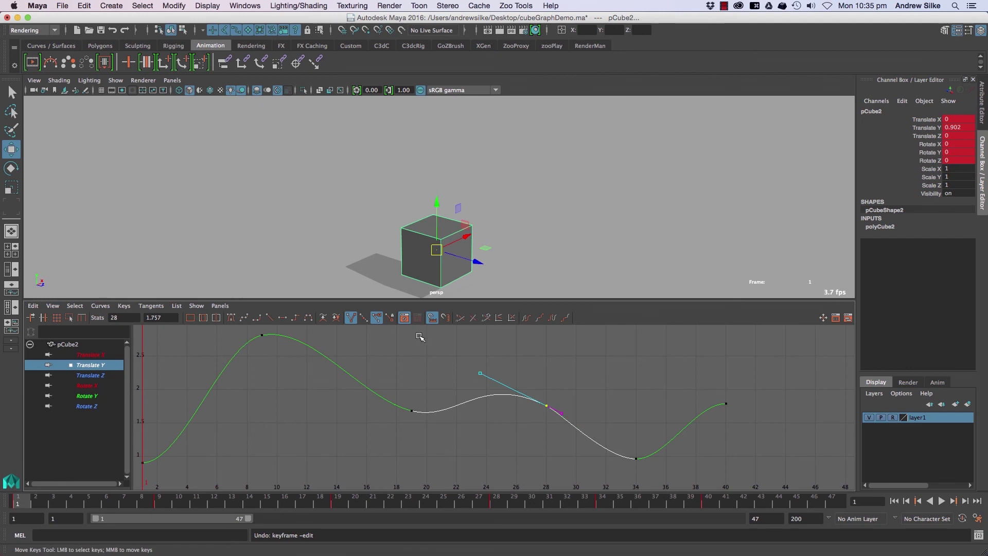
left_click(389, 317)
left_click(362, 319)
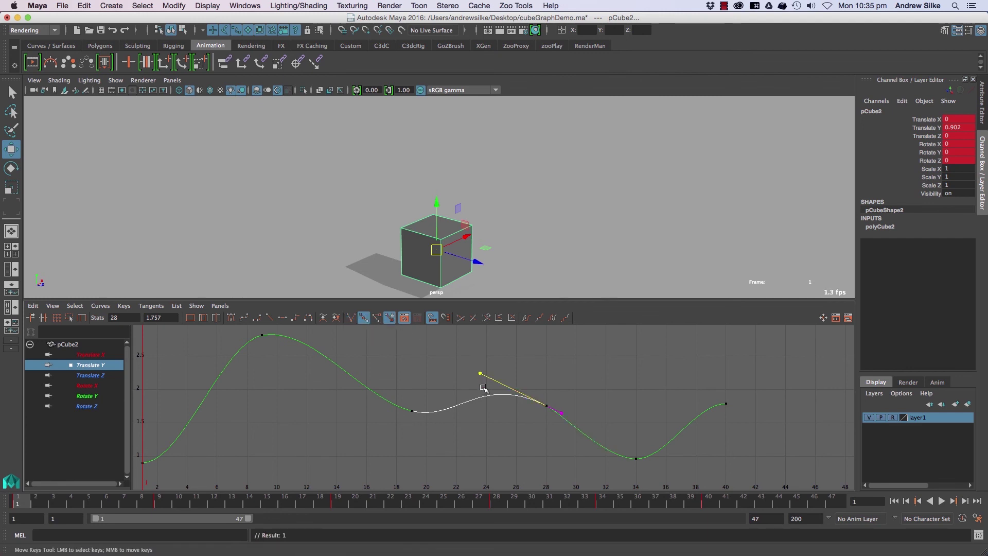
middle_click_drag(483, 388, 480, 436)
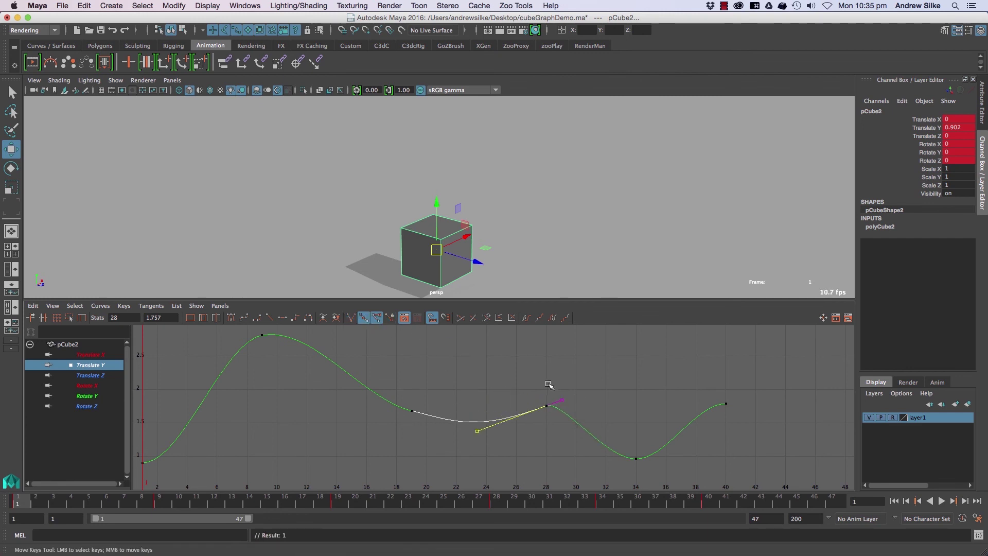
Break the frame 28 key's tangents and stretch its outgoing handle about 4 frames further out horizontally.
left_click(351, 319)
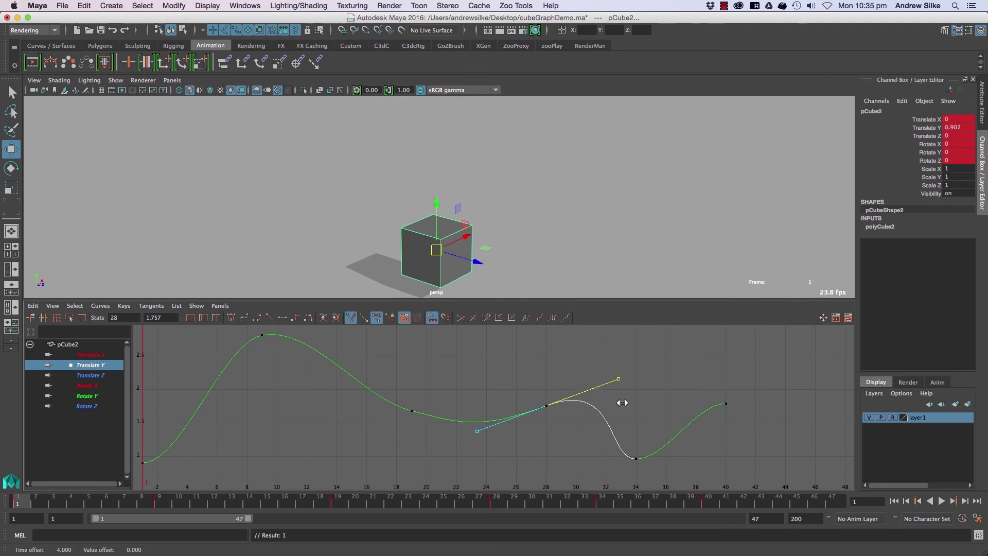
left_click_drag(558, 428, 559, 430)
Lock the weight and unify the frame 28 key's tangents again, then swing its outgoing handle downward.
left_click(389, 319)
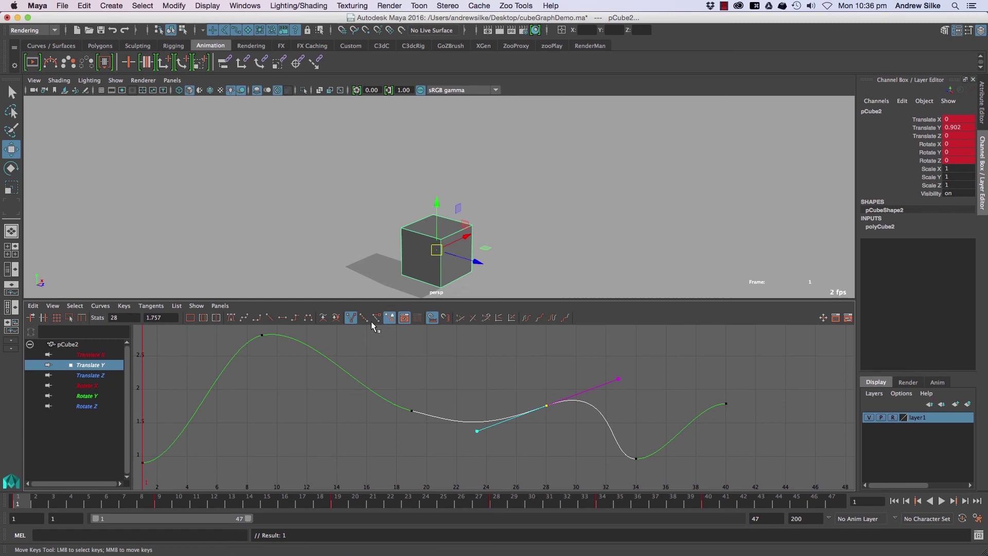
left_click(364, 320)
left_click_drag(603, 375, 624, 397)
middle_click_drag(624, 383, 627, 425)
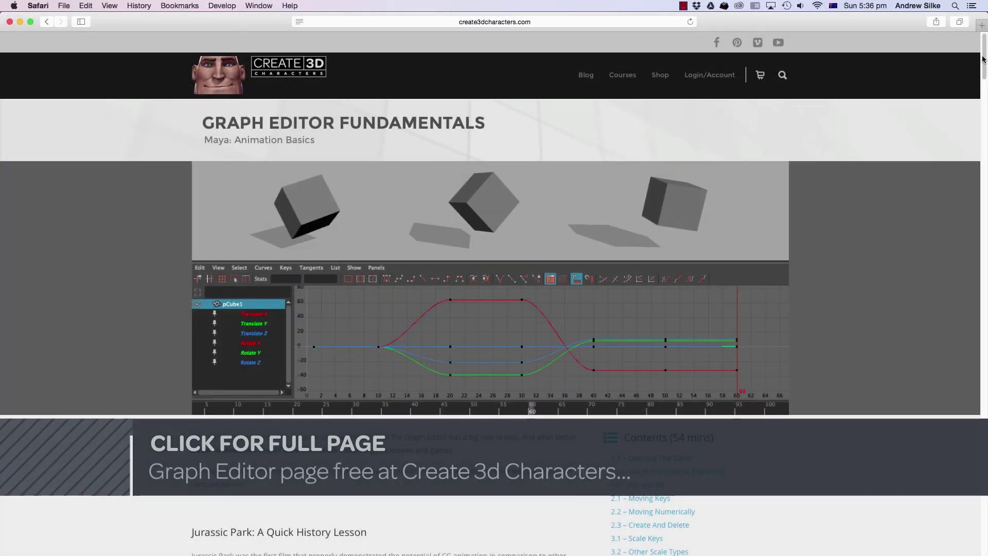